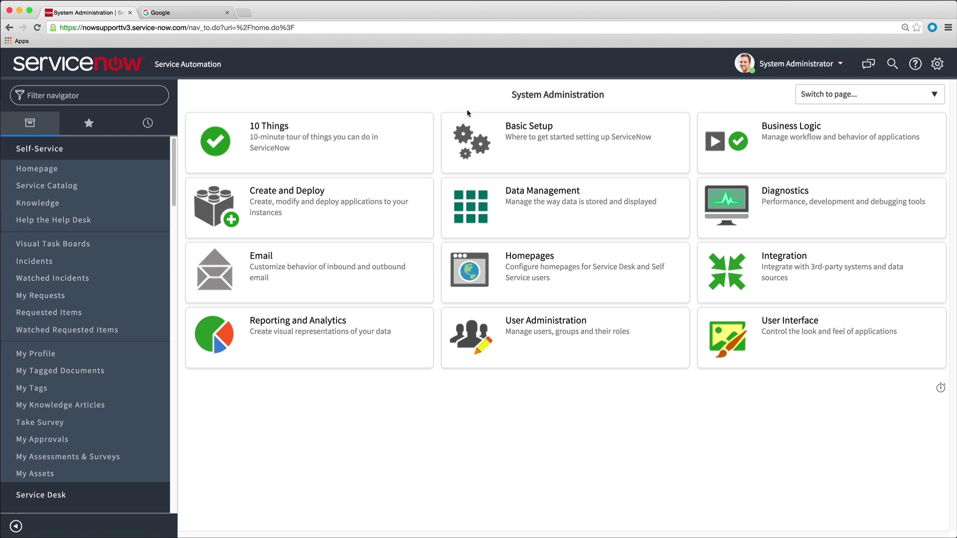
pyautogui.click(868, 66)
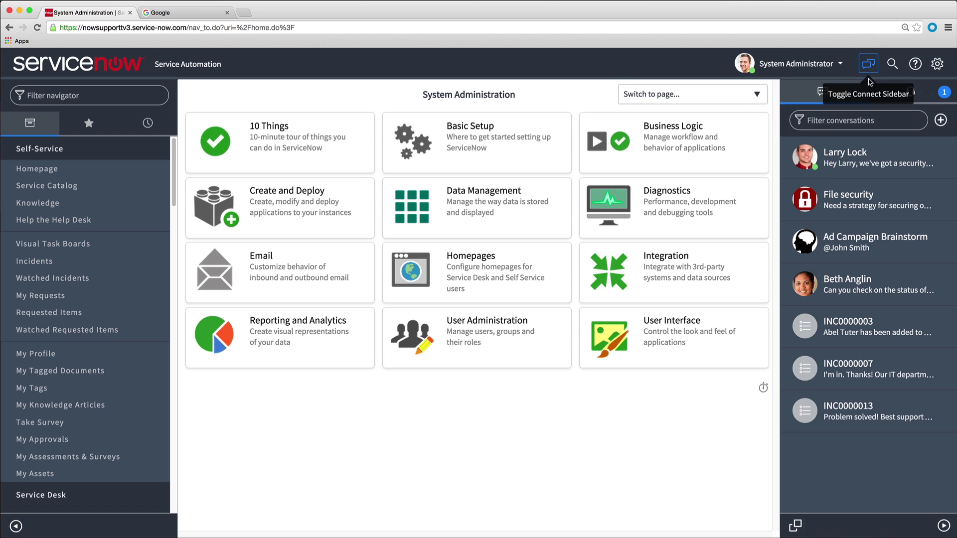
pyautogui.click(799, 524)
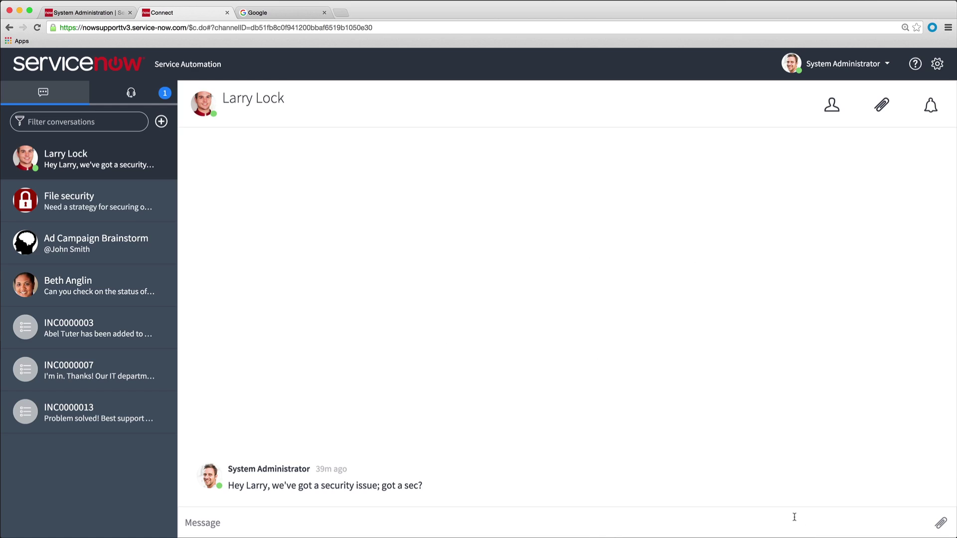
pyautogui.click(227, 13)
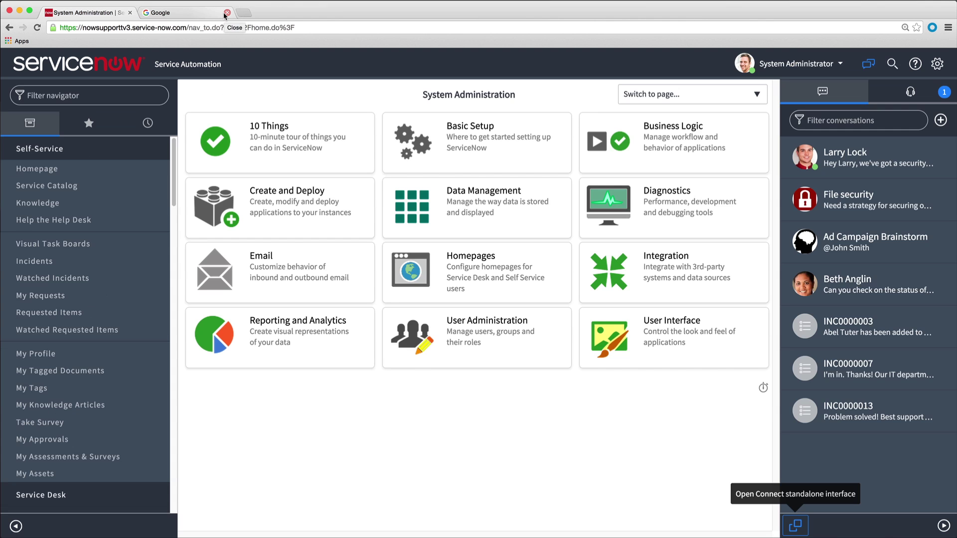
pyautogui.click(867, 66)
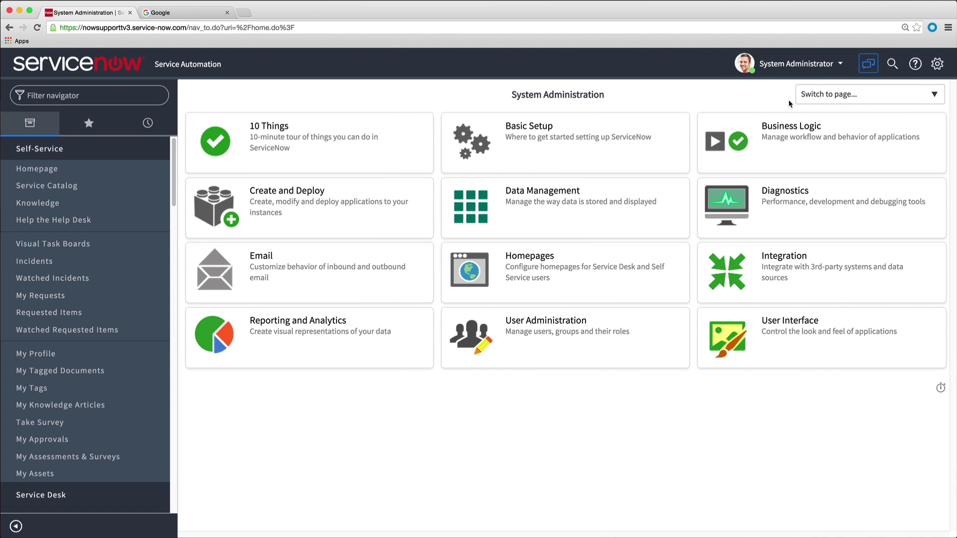
pyautogui.click(867, 66)
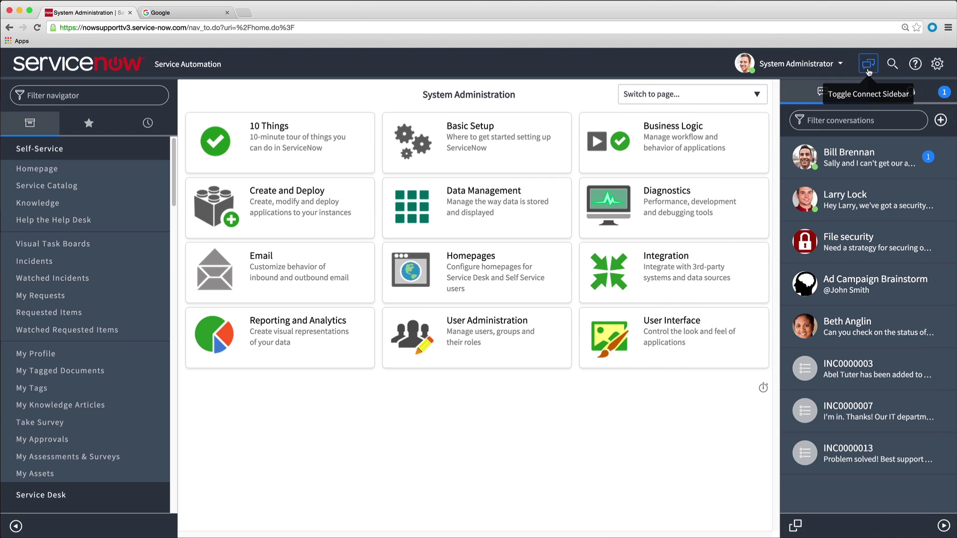
pyautogui.doubleClick(871, 154)
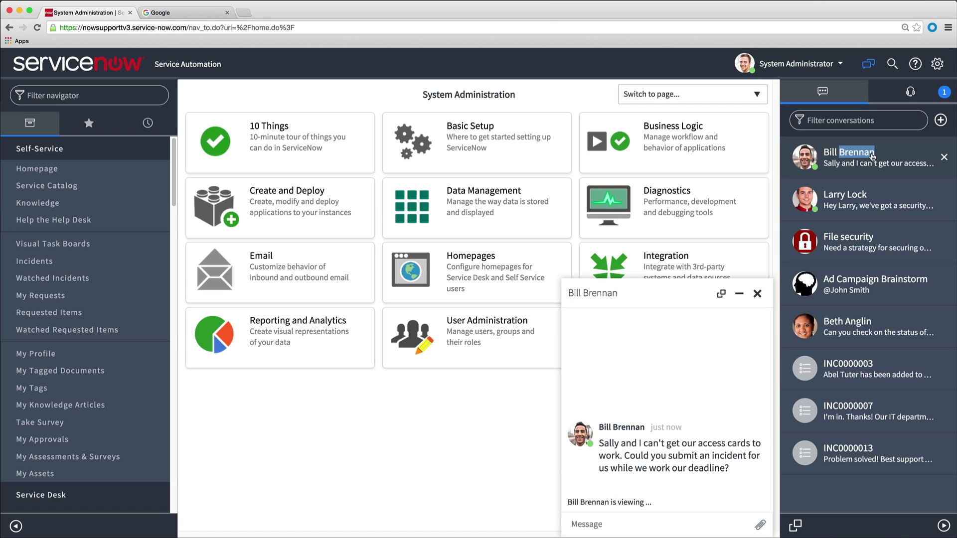
pyautogui.click(640, 524)
pyautogui.write('W')
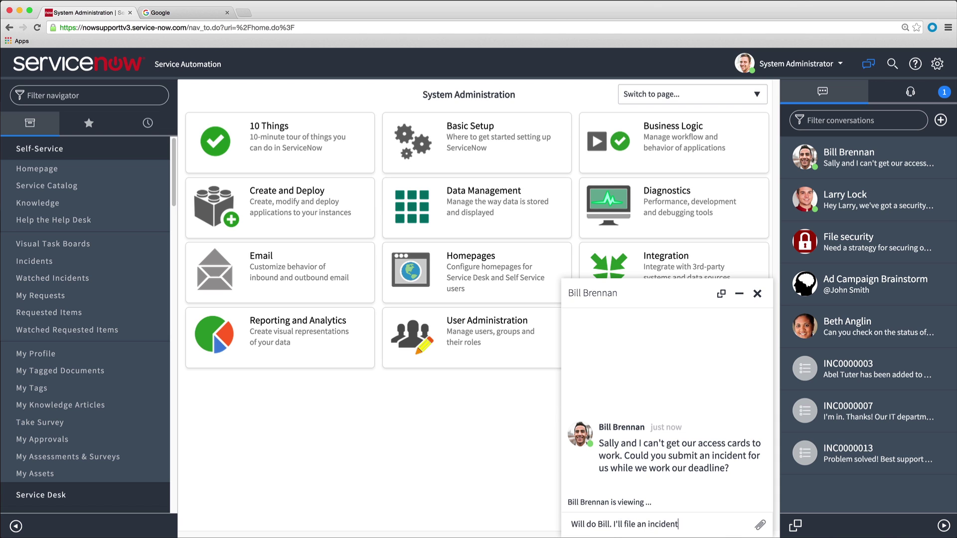
pyautogui.write(' right away.')
pyautogui.press('Return')
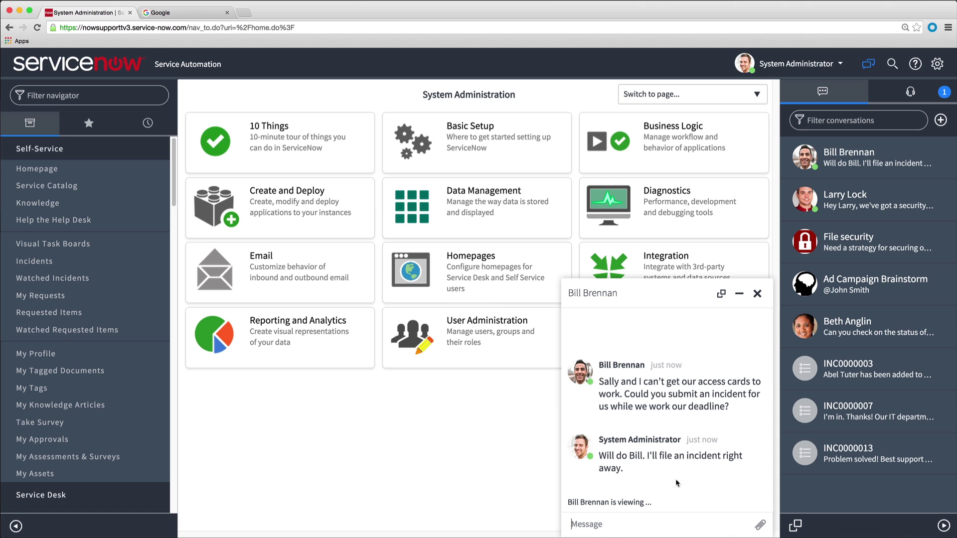
pyautogui.click(757, 293)
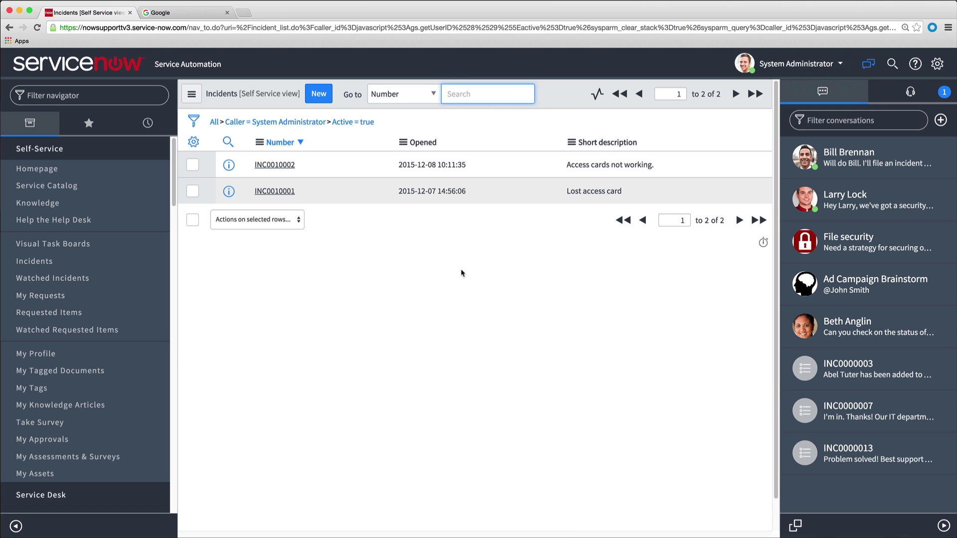
# Share incident INC0010002 with a note in Bill's chat, then close the chat window
pyautogui.click(871, 160)
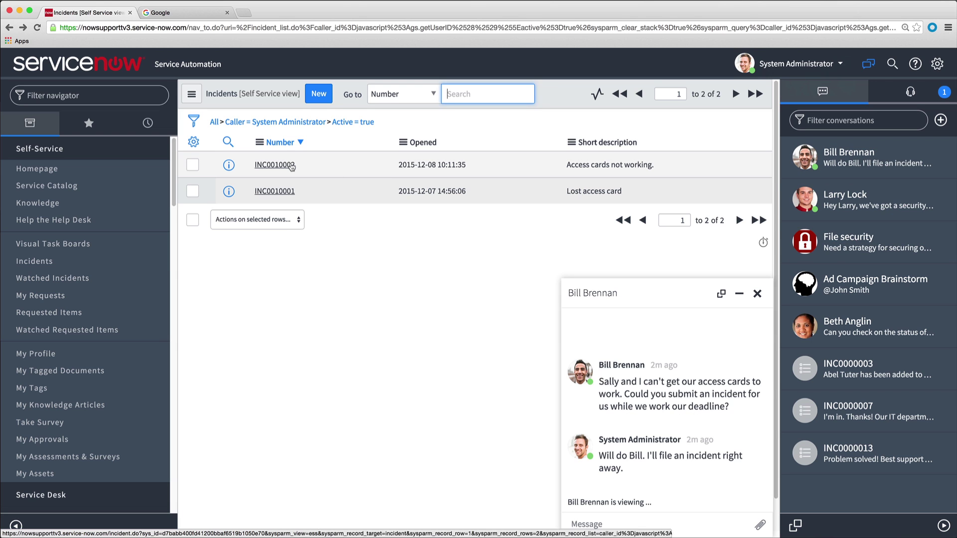
pyautogui.moveTo(292, 166); pyautogui.dragTo(452, 323)
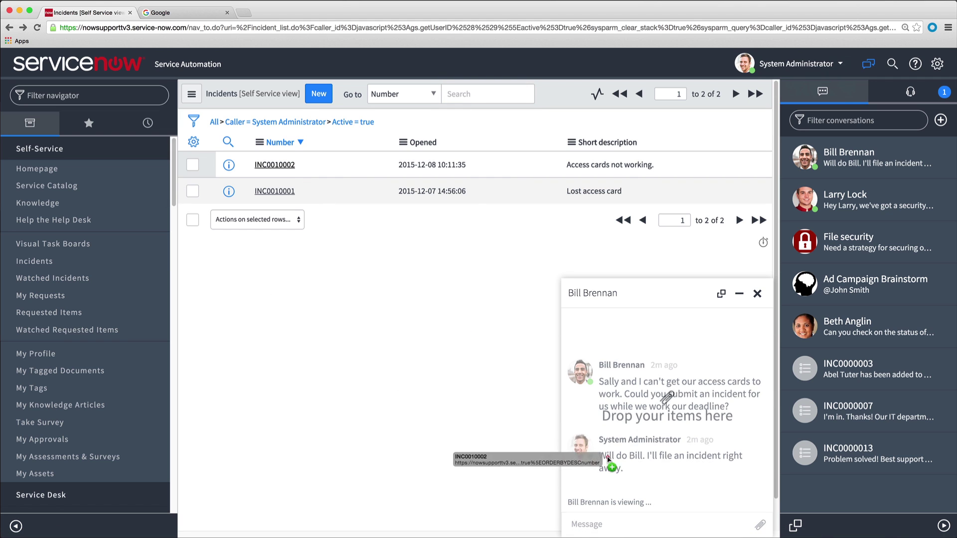
pyautogui.moveTo(452, 324); pyautogui.dragTo(667, 520)
pyautogui.write('Here')
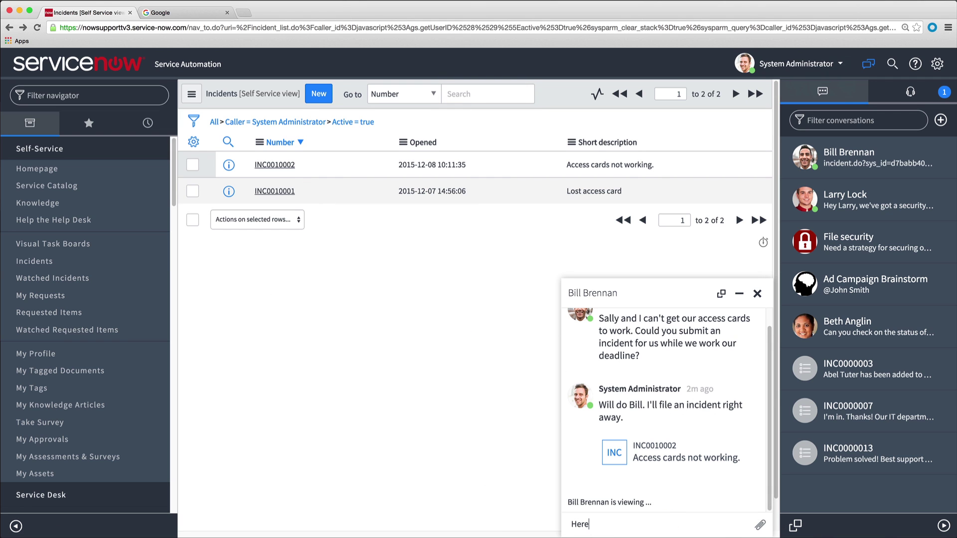
pyautogui.write('red.')
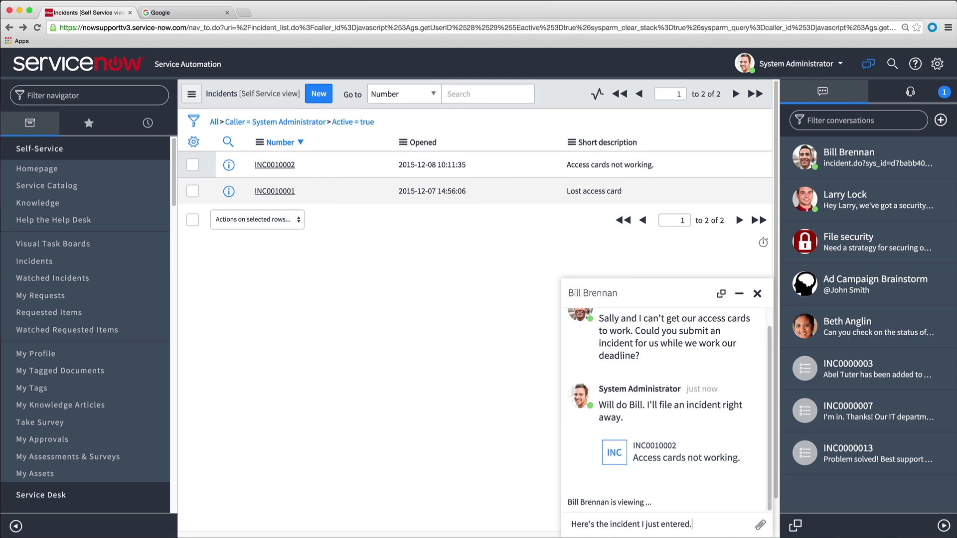
pyautogui.press('Return')
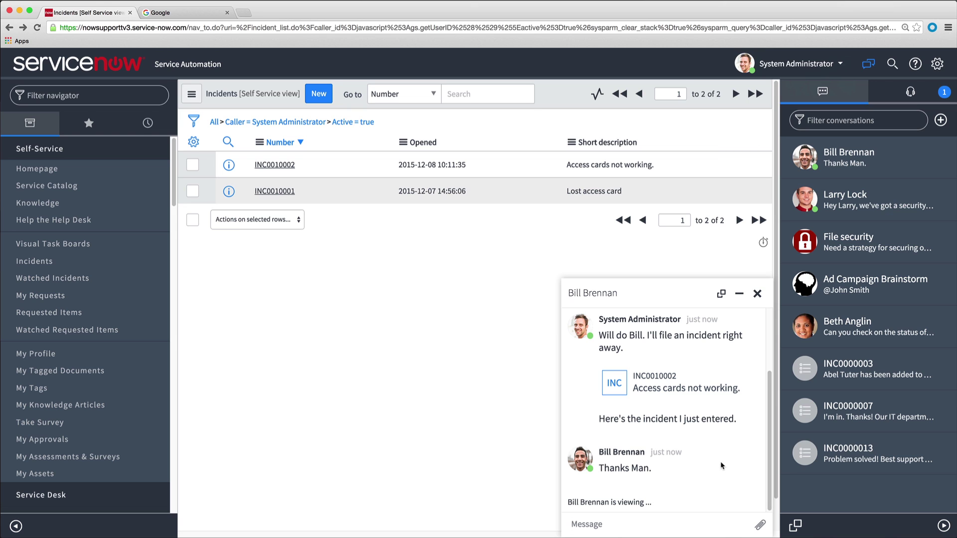
pyautogui.click(757, 295)
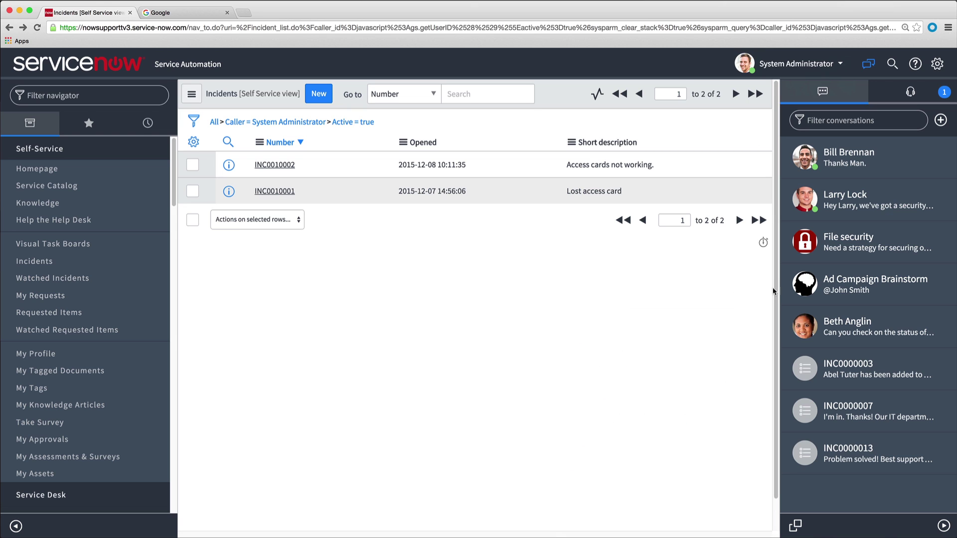
# Message Larry Lock and Stuart Safe requesting a technician, and share incident INC0010002 with them
pyautogui.click(940, 120)
pyautogui.write('Larry Lock')
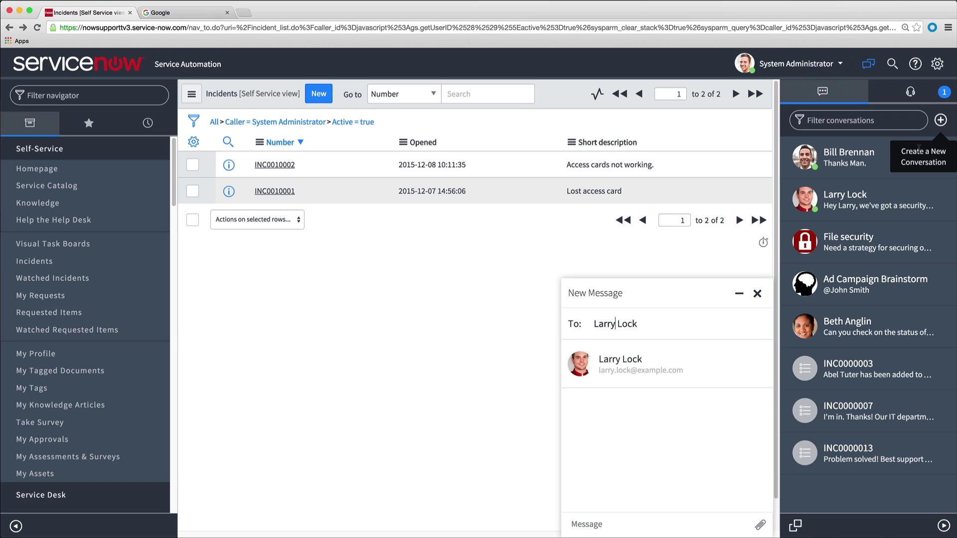
pyautogui.click(704, 368)
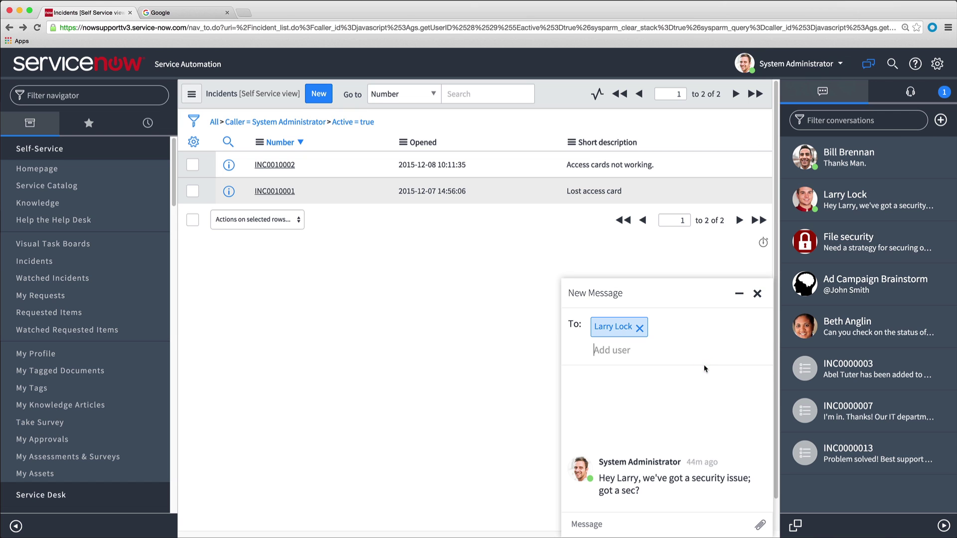
pyautogui.write('Stuart Safe')
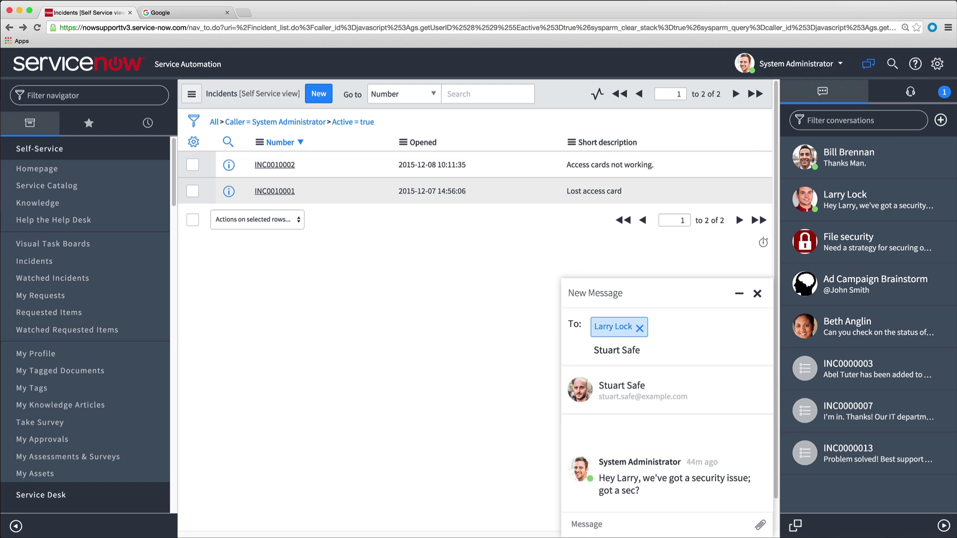
pyautogui.click(689, 390)
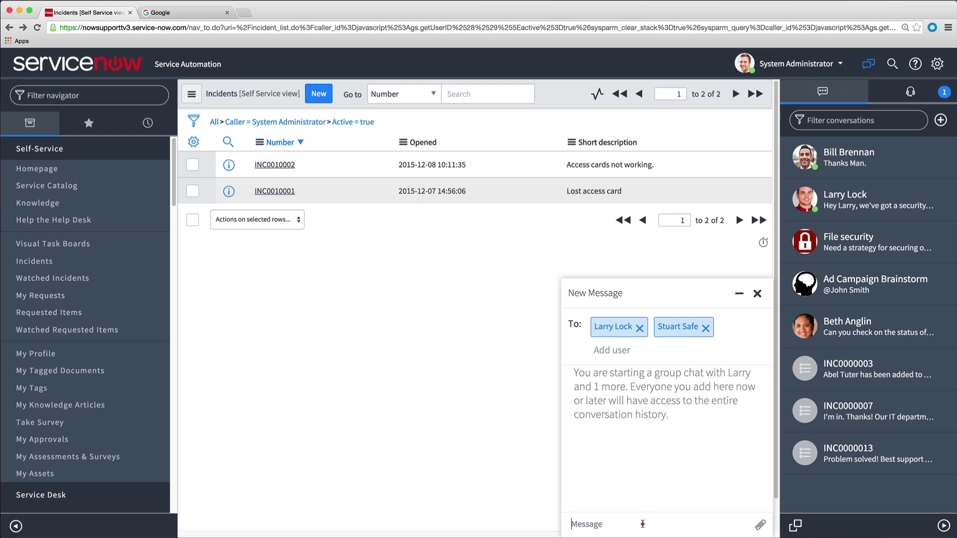
pyautogui.write("Access cards aren't working. Could someone get a technician out here AS")
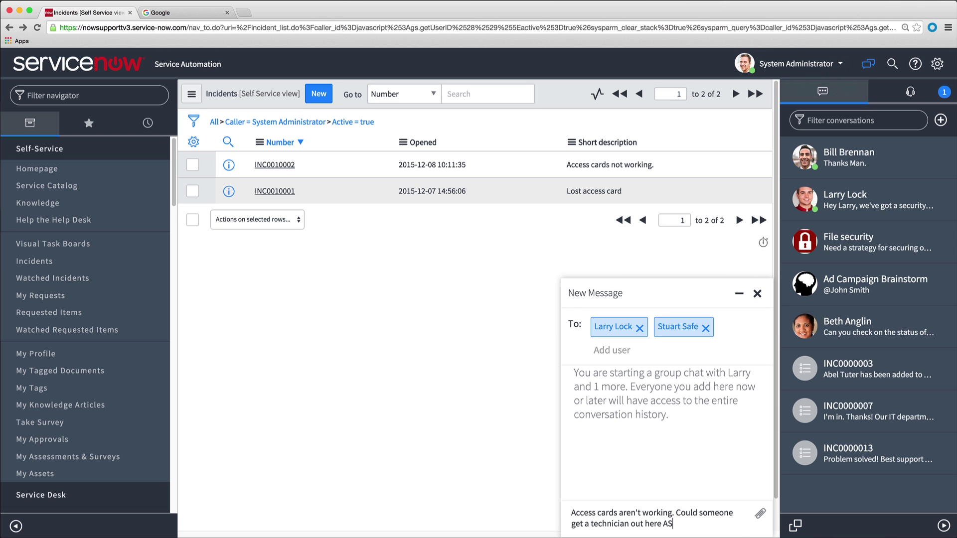
pyautogui.write('AP?')
pyautogui.press('Return')
pyautogui.moveTo(275, 165); pyautogui.dragTo(687, 517)
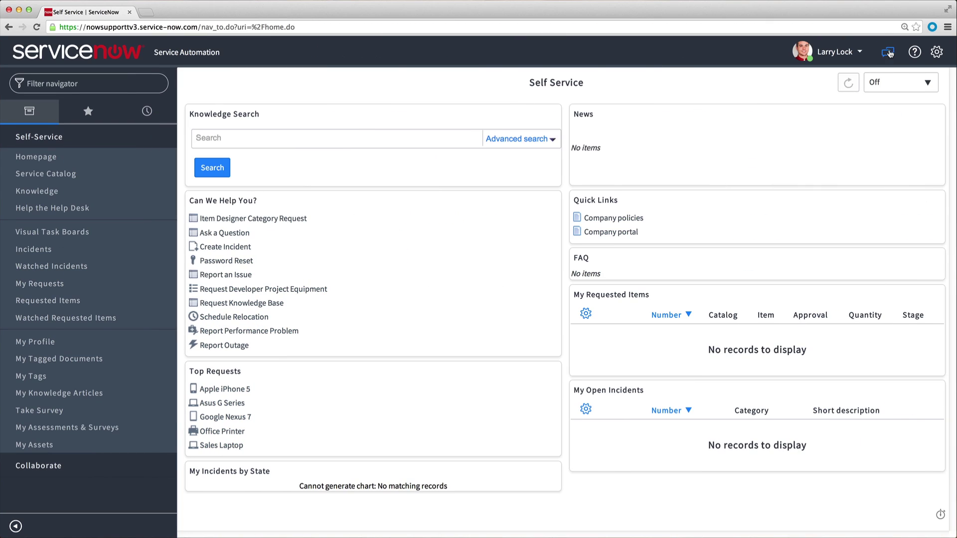
# Open INC0010002 from the group chat and post the alarm-company reply in its discussion
pyautogui.click(887, 52)
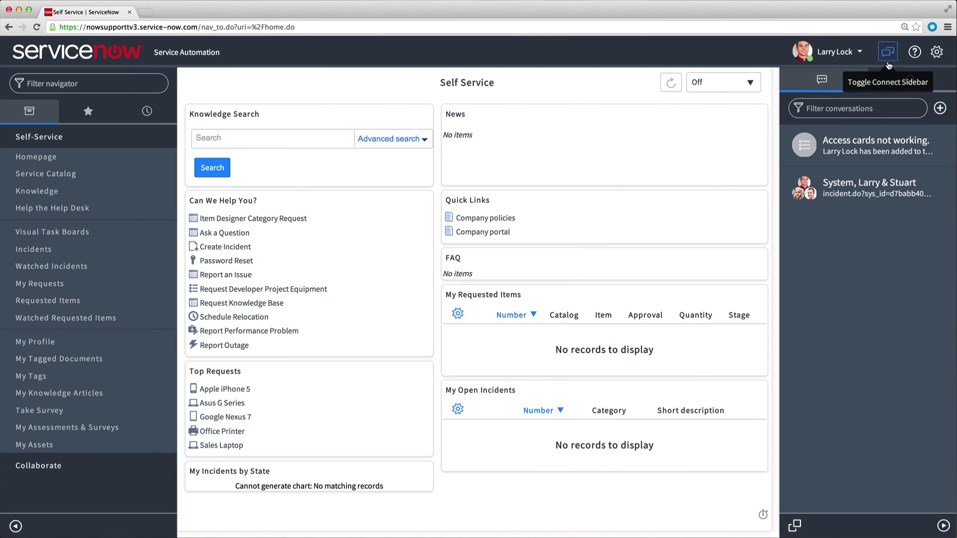
pyautogui.doubleClick(870, 188)
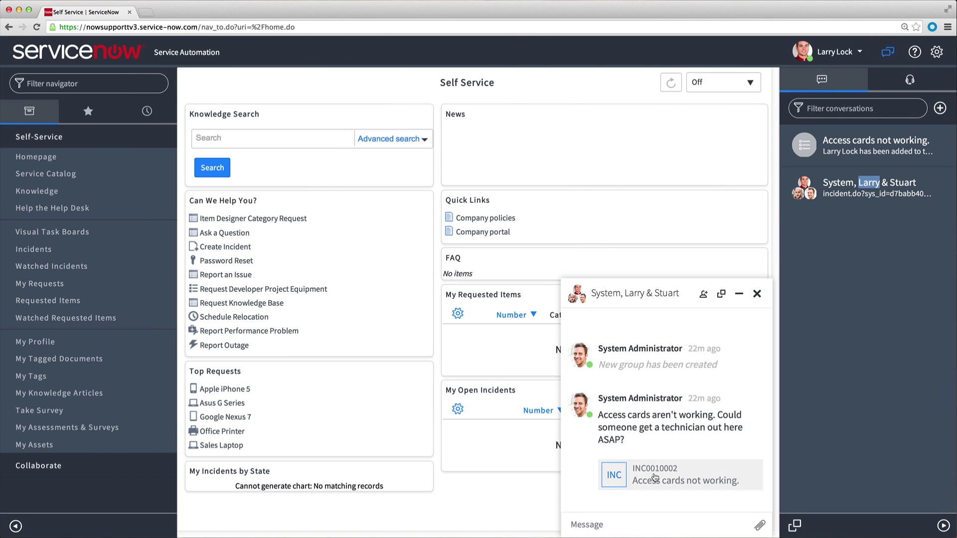
pyautogui.click(654, 474)
pyautogui.doubleClick(863, 144)
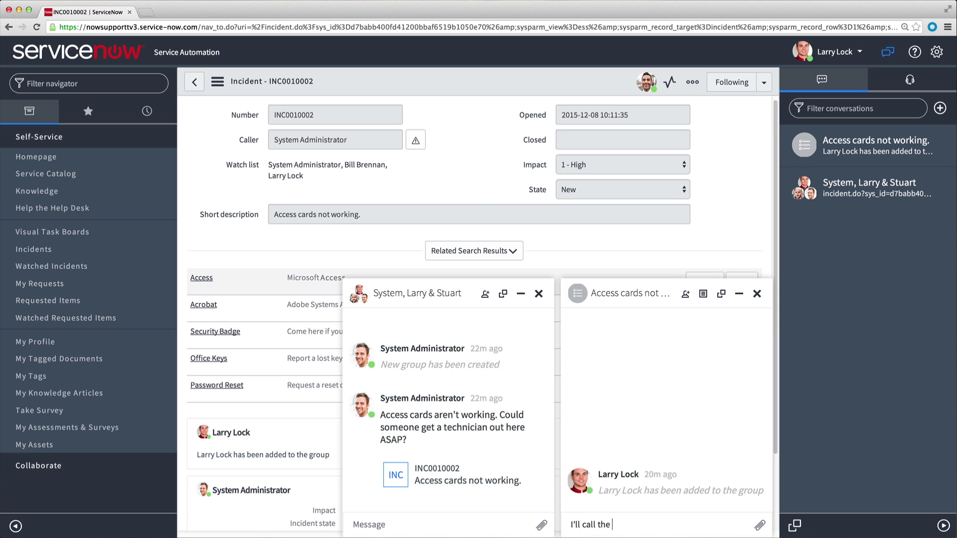
pyautogui.write('m company right now')
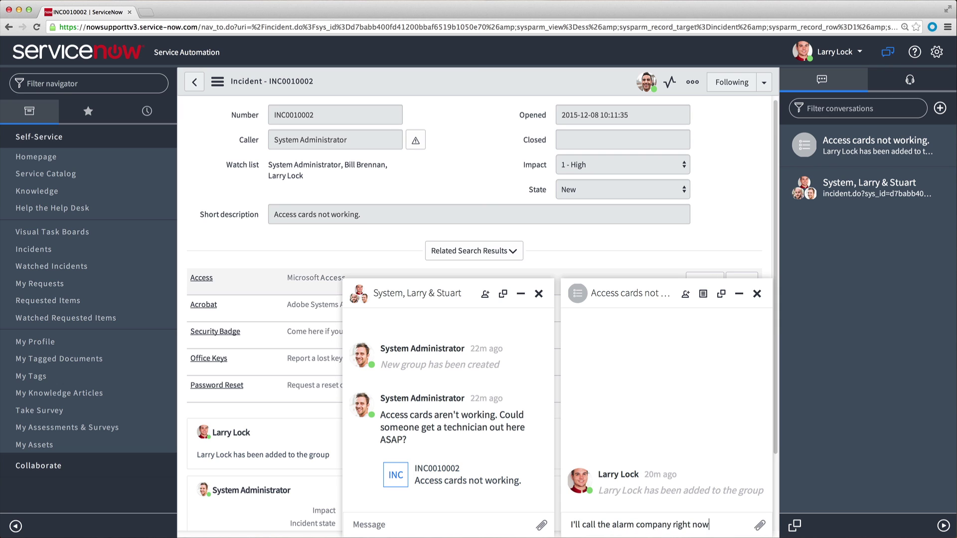
pyautogui.press('Return')
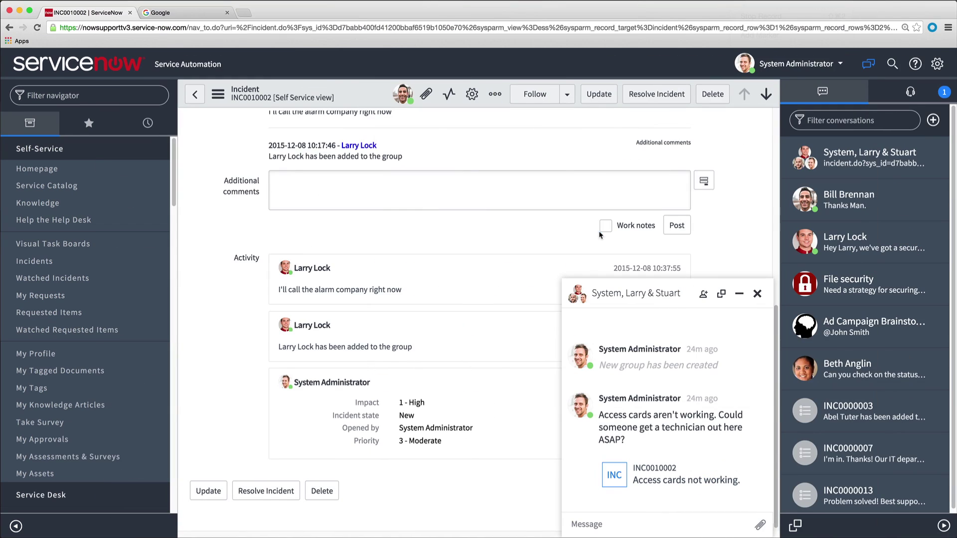
pyautogui.click(606, 225)
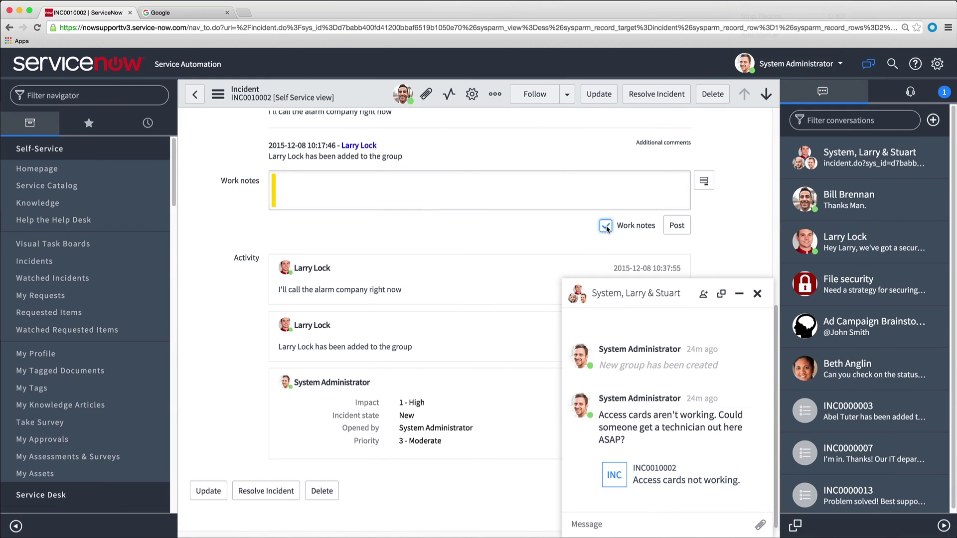
pyautogui.click(415, 179)
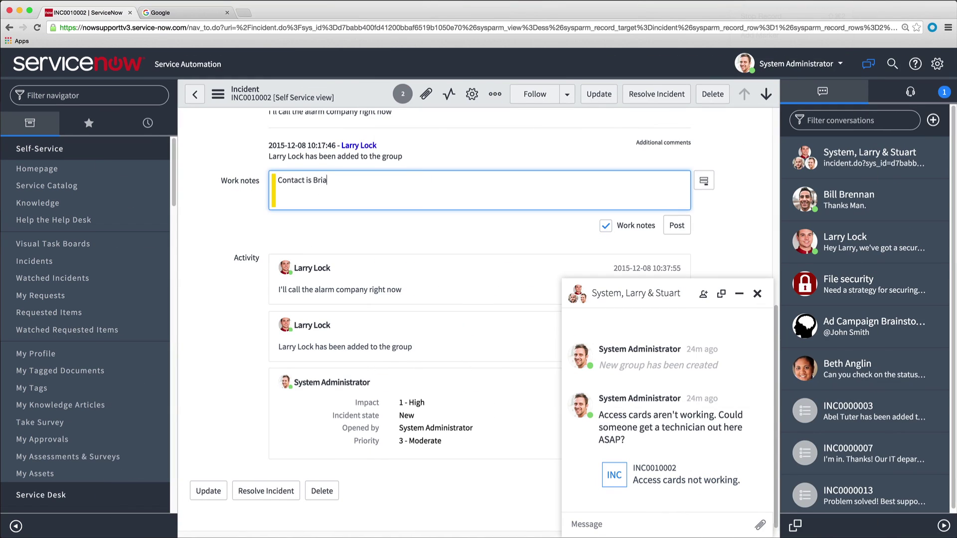
pyautogui.click(676, 224)
pyautogui.click(534, 94)
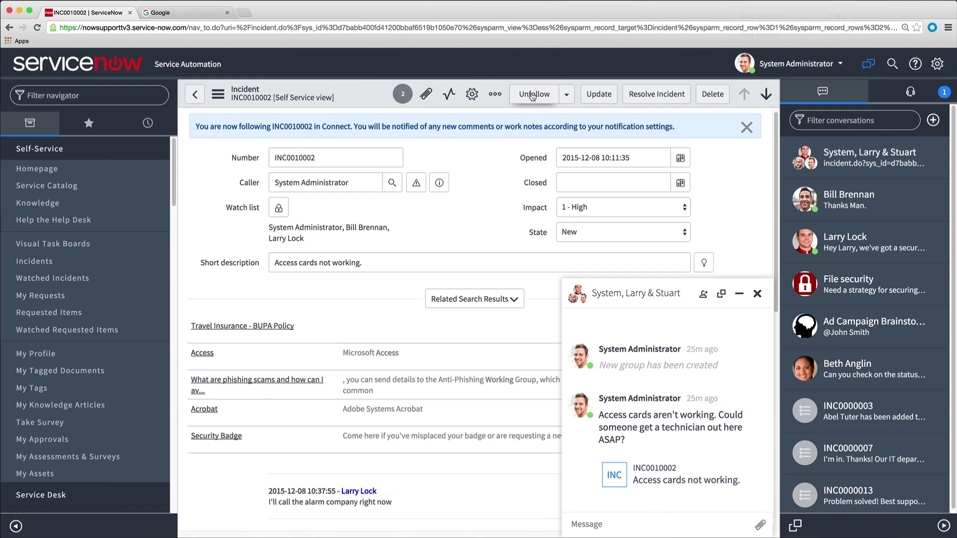
pyautogui.scroll(-5, 504, 226)
# Close the older group chat and add a colleague to the Access cards not working conversation
pyautogui.click(886, 169)
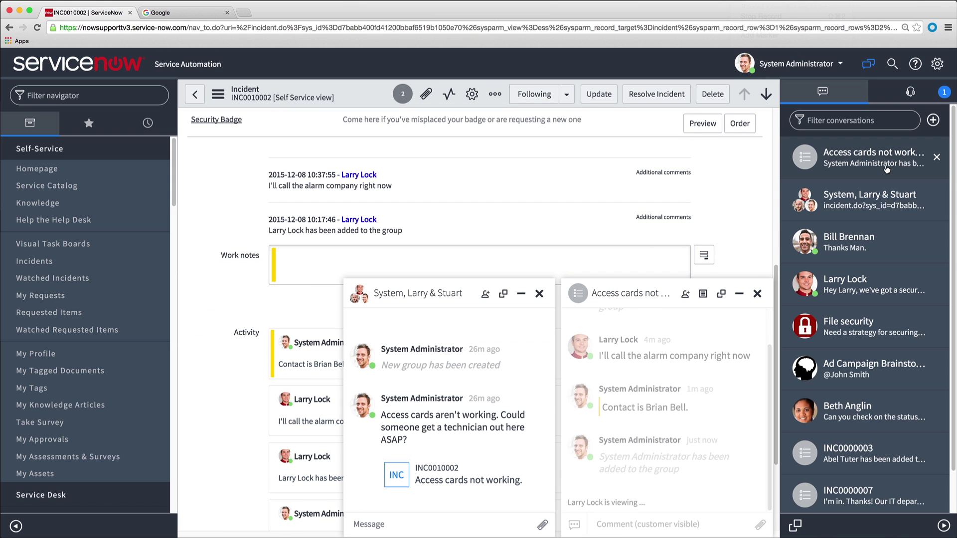
pyautogui.click(539, 294)
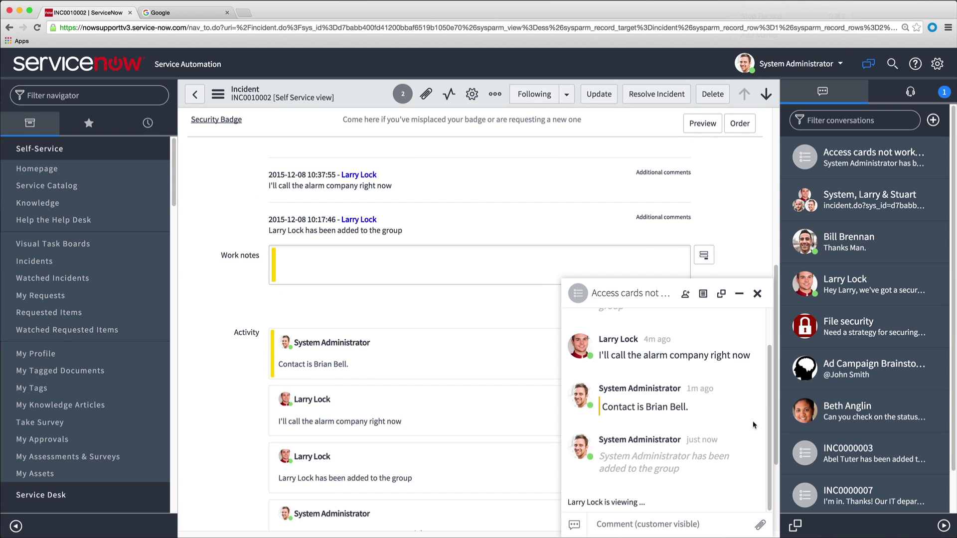
pyautogui.click(685, 293)
pyautogui.write('stuart')
pyautogui.press('Return')
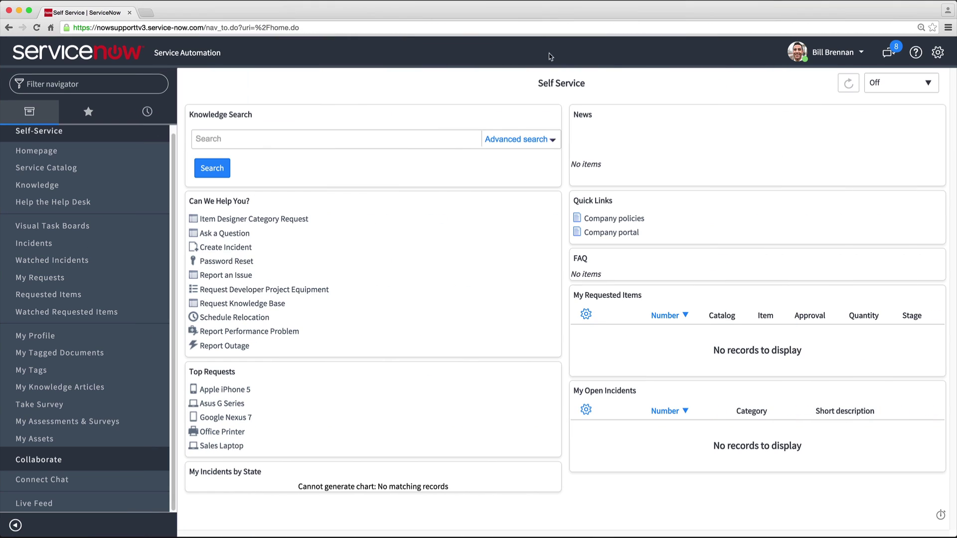
# Message Sally and Ryan 'Hi guys' as a new group, then pop the chat out full page
pyautogui.click(888, 52)
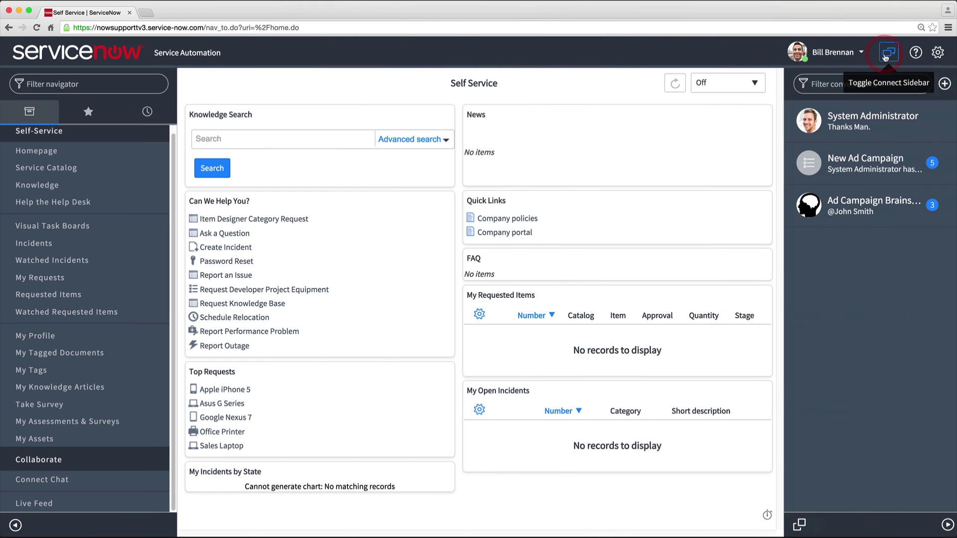
pyautogui.click(941, 83)
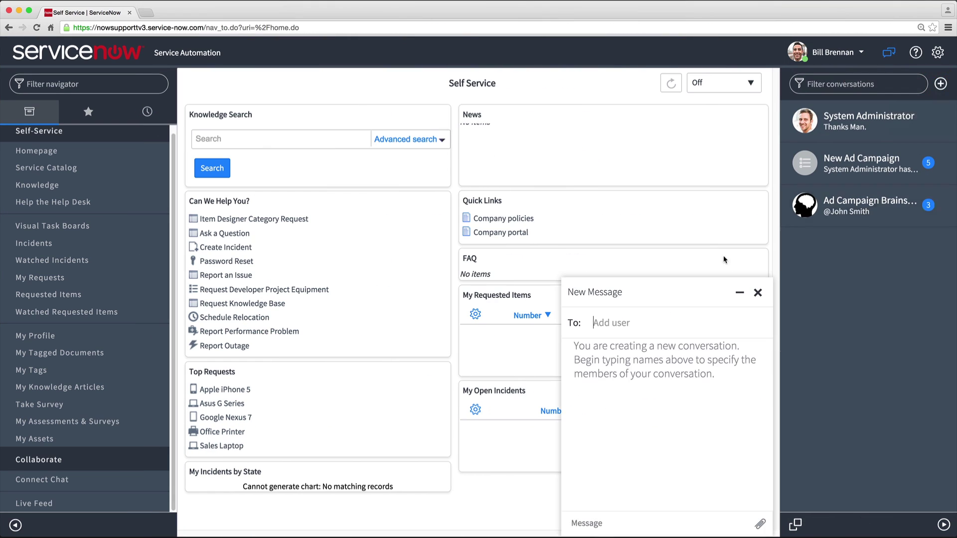
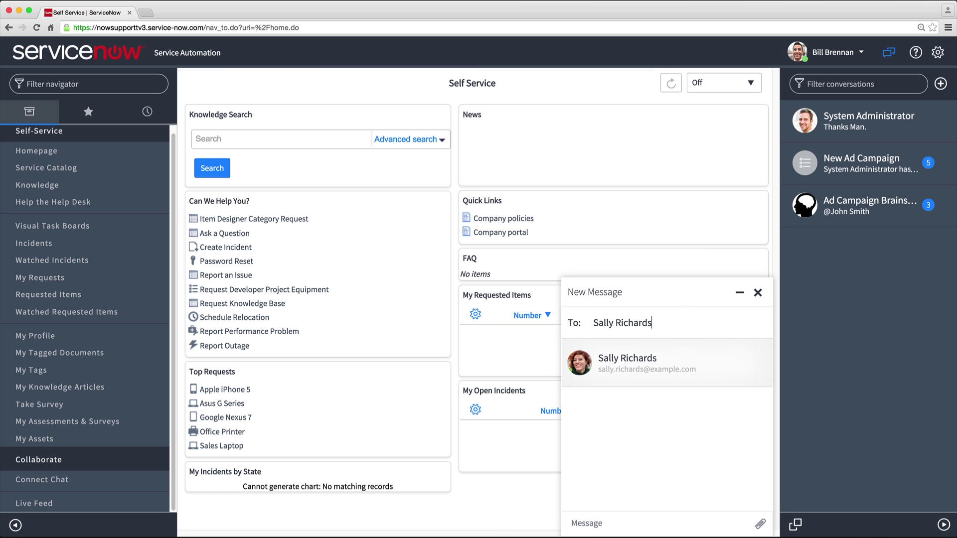
pyautogui.press('Return')
pyautogui.press('Return')
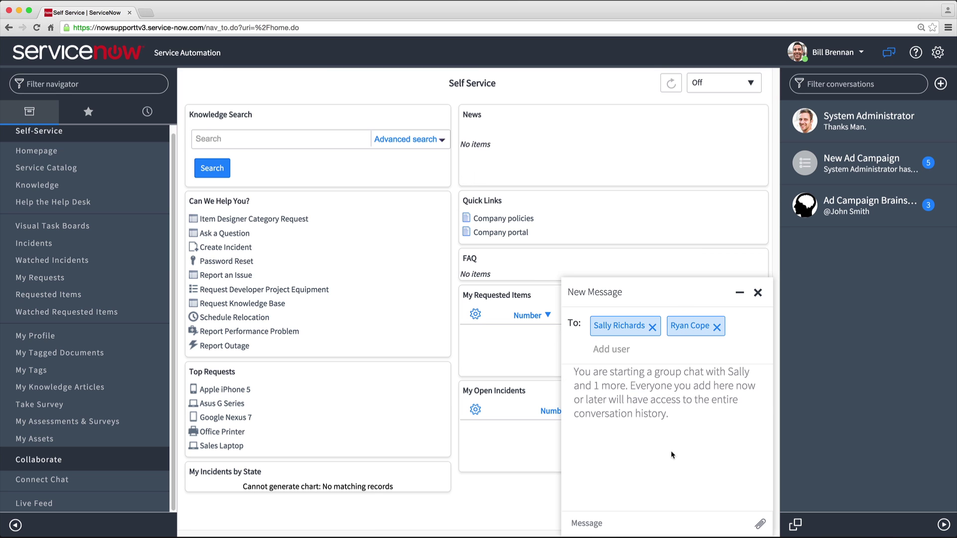
pyautogui.click(656, 522)
pyautogui.write('Hi guys')
pyautogui.press('Return')
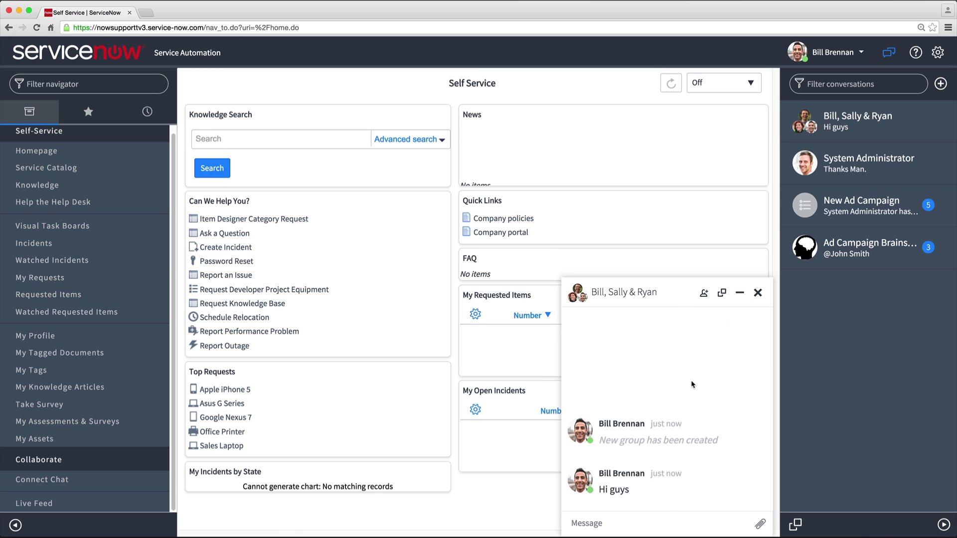
pyautogui.click(722, 292)
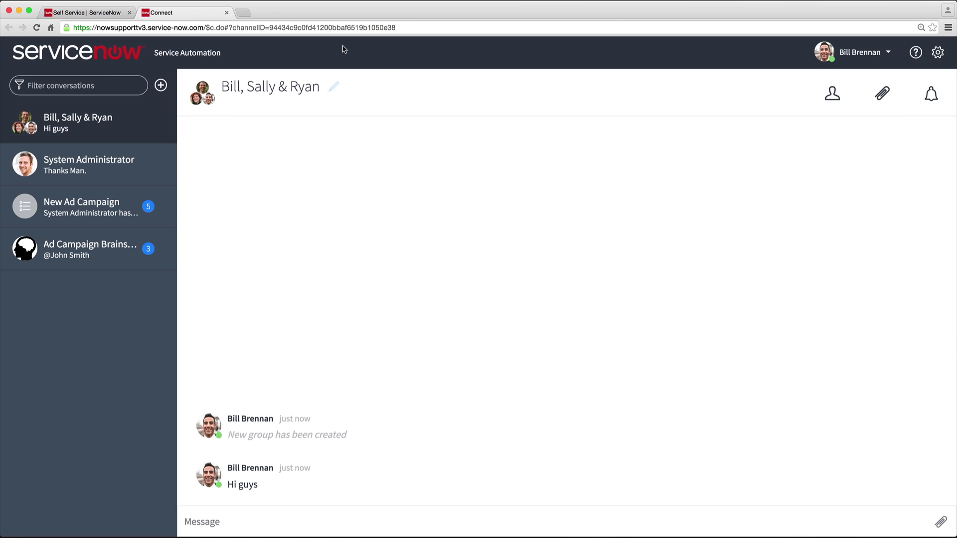
# Rename the group 'Deadline Crushers' with deadline.png as its avatar, then close the Connect tab
pyautogui.click(337, 88)
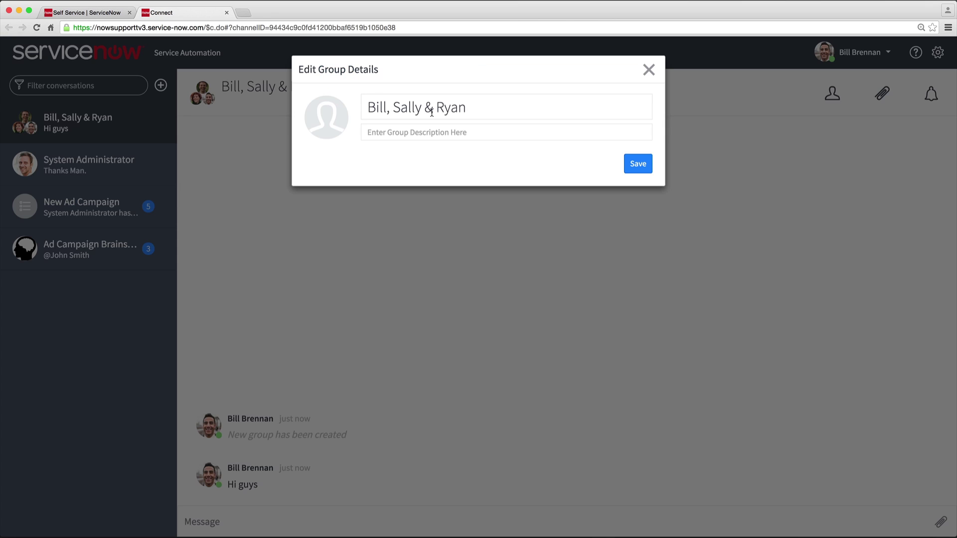
pyautogui.moveTo(471, 107); pyautogui.dragTo(353, 98)
pyautogui.write('Deadline Crushers')
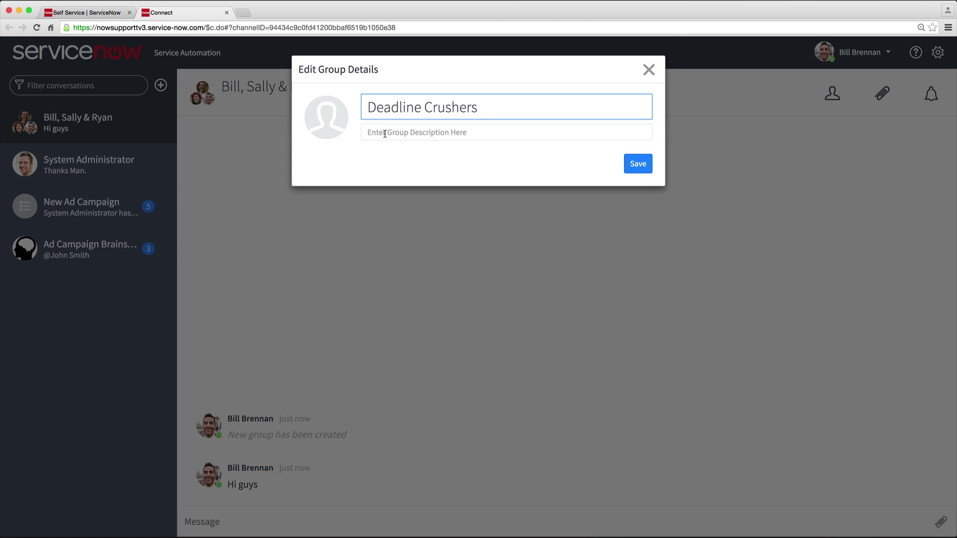
pyautogui.click(374, 132)
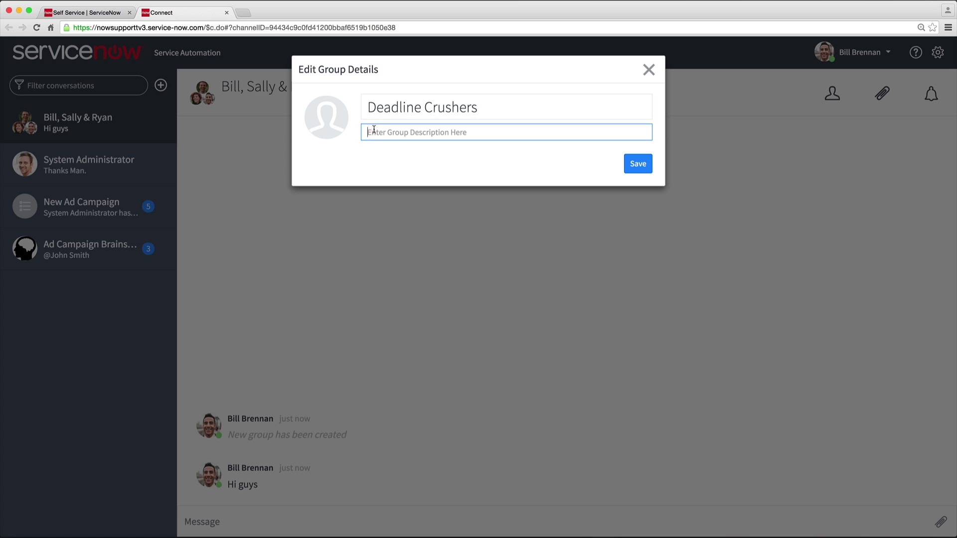
pyautogui.click(339, 117)
pyautogui.click(426, 72)
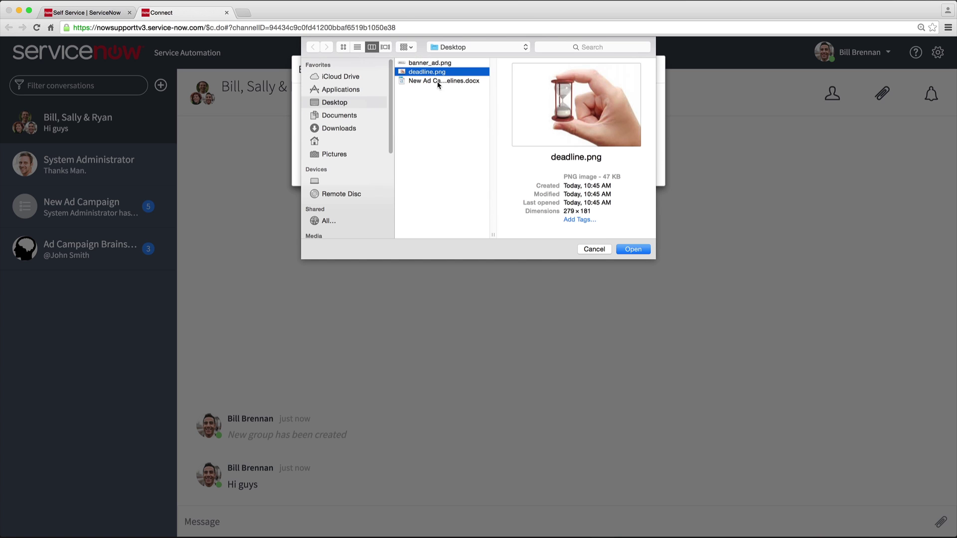
pyautogui.click(641, 249)
pyautogui.click(632, 167)
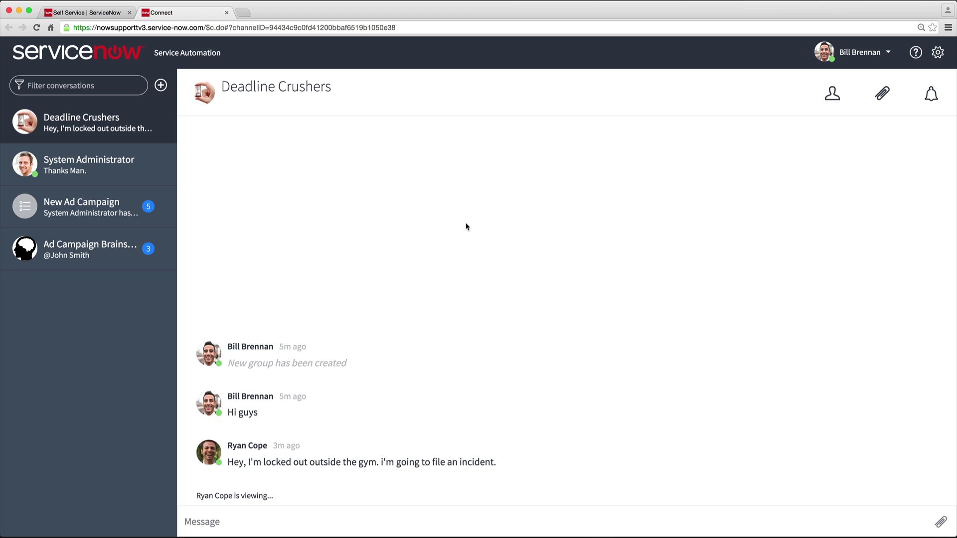
pyautogui.click(228, 13)
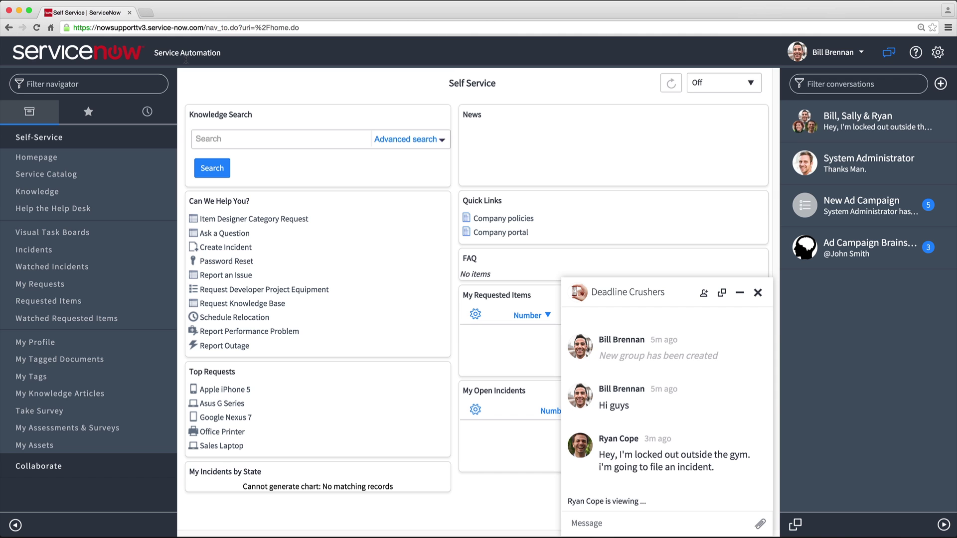
# Share INC0010002 from Watched Incidents, reply 'I already did.', and open the incident card
pyautogui.click(90, 266)
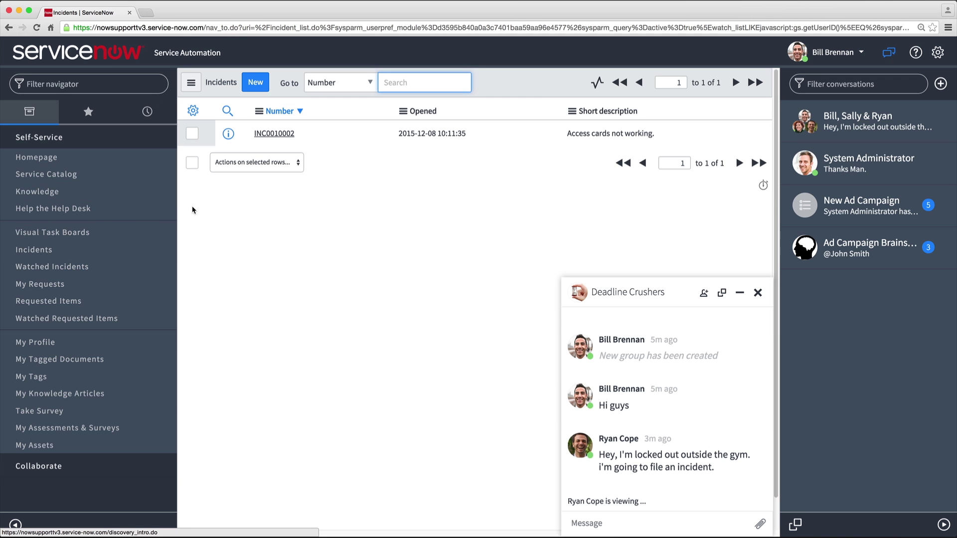
pyautogui.moveTo(291, 133); pyautogui.dragTo(716, 500)
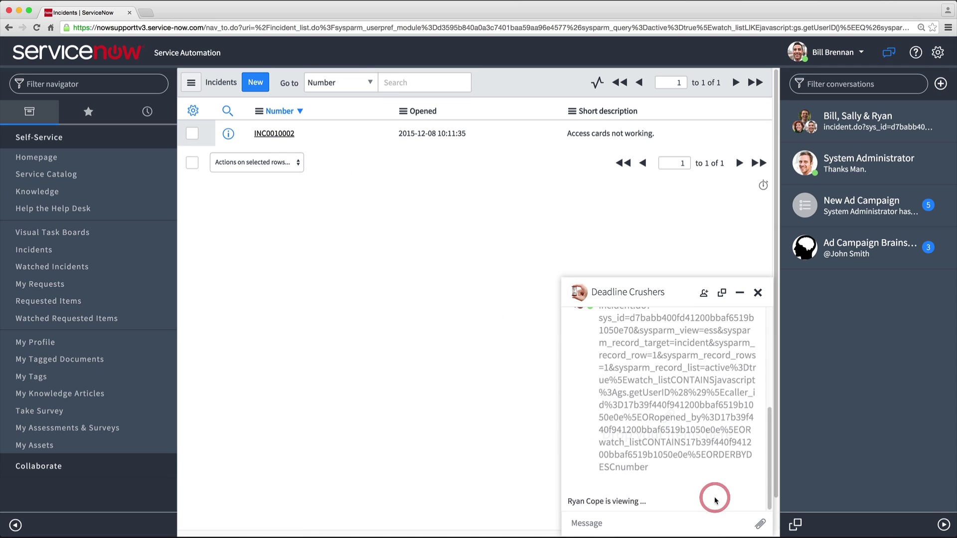
pyautogui.click(701, 523)
pyautogui.write('I alread')
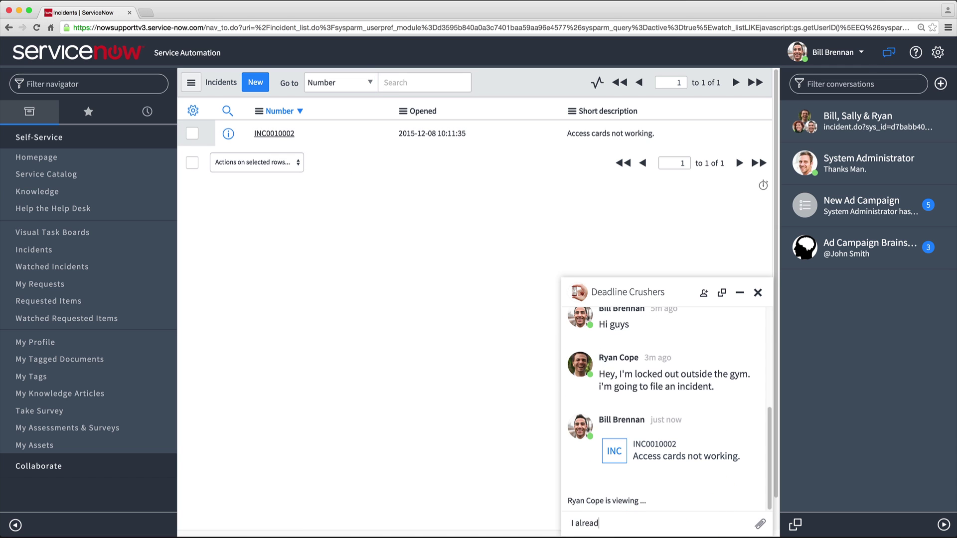
pyautogui.write('y did.')
pyautogui.press('Return')
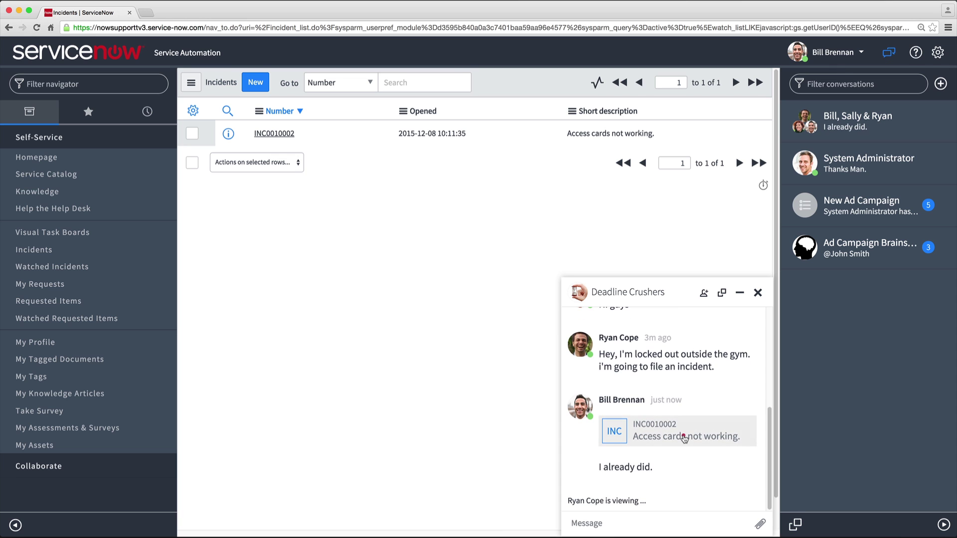
pyautogui.click(684, 438)
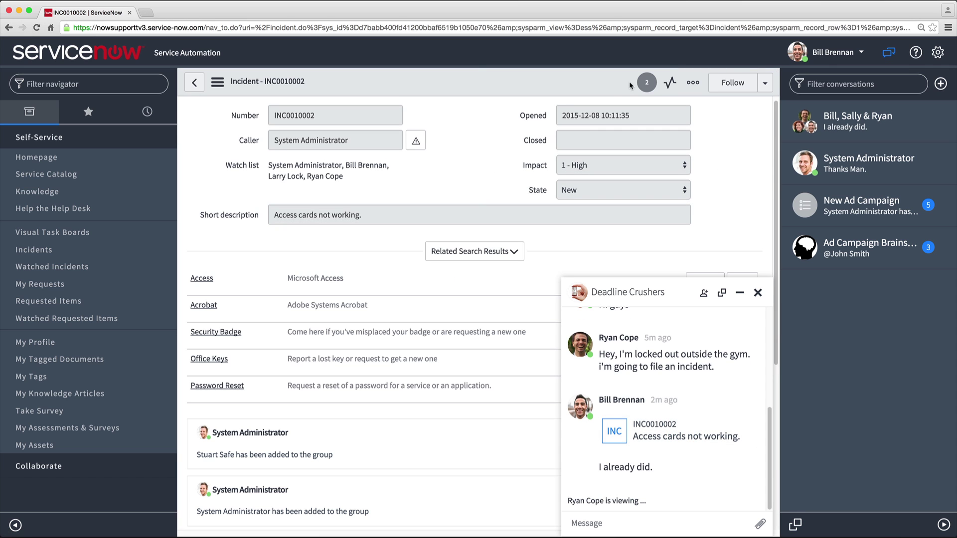
# Check the record's current viewers, then open Deadline Crushers in the full Connect view
pyautogui.click(647, 83)
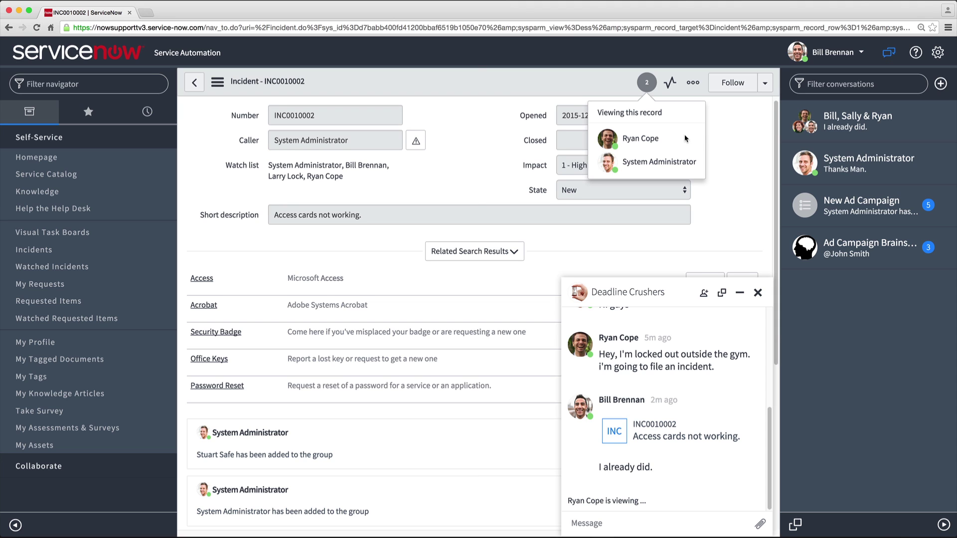
pyautogui.click(646, 81)
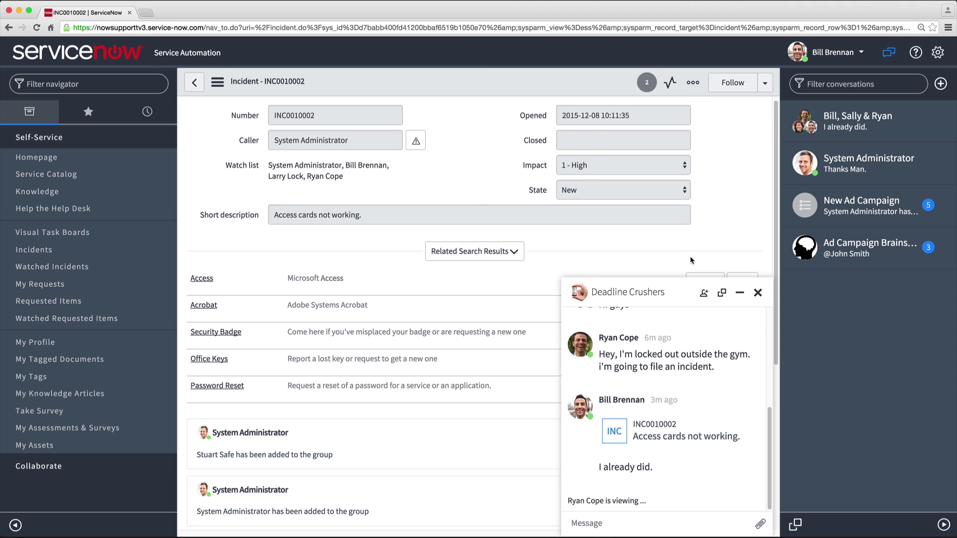
pyautogui.click(722, 292)
# Add John Smith as a member of Deadline Crushers and begin a message
pyautogui.click(838, 110)
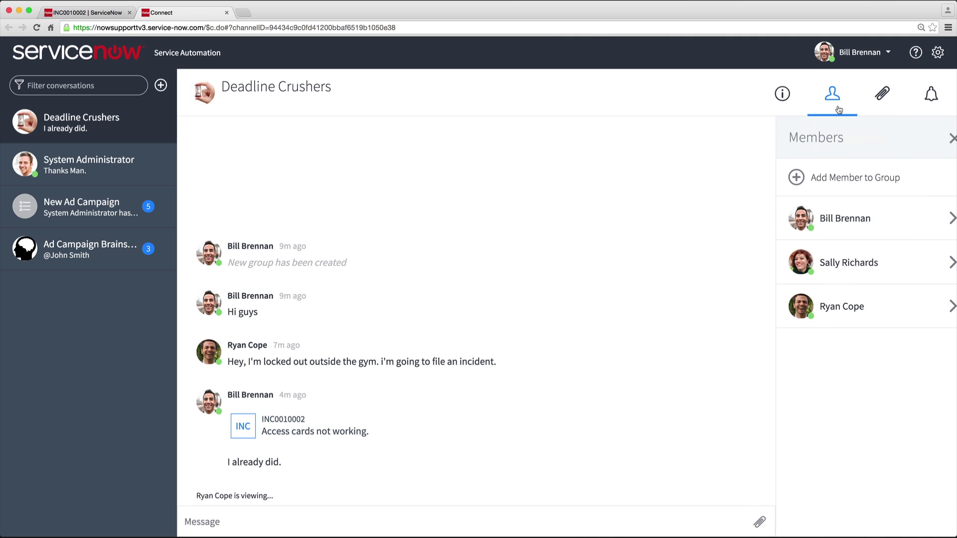
pyautogui.click(843, 185)
pyautogui.write('John Smi')
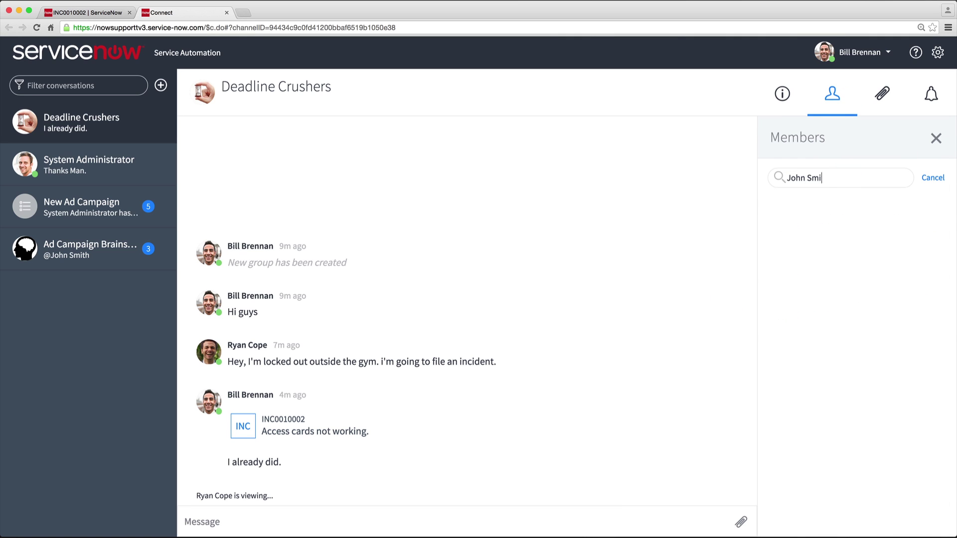
pyautogui.write('th')
pyautogui.click(833, 239)
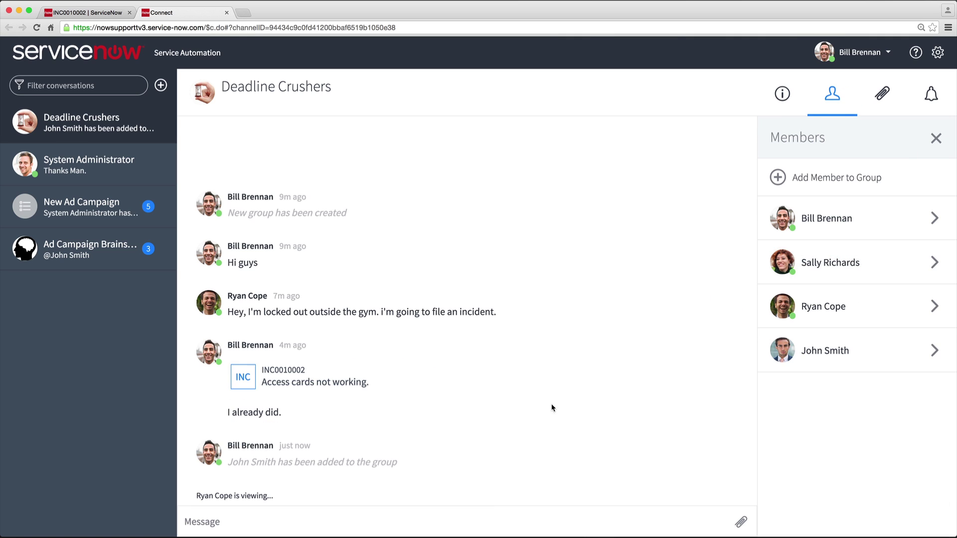
pyautogui.click(348, 524)
pyautogui.write('Where are you?')
pyautogui.press('Return')
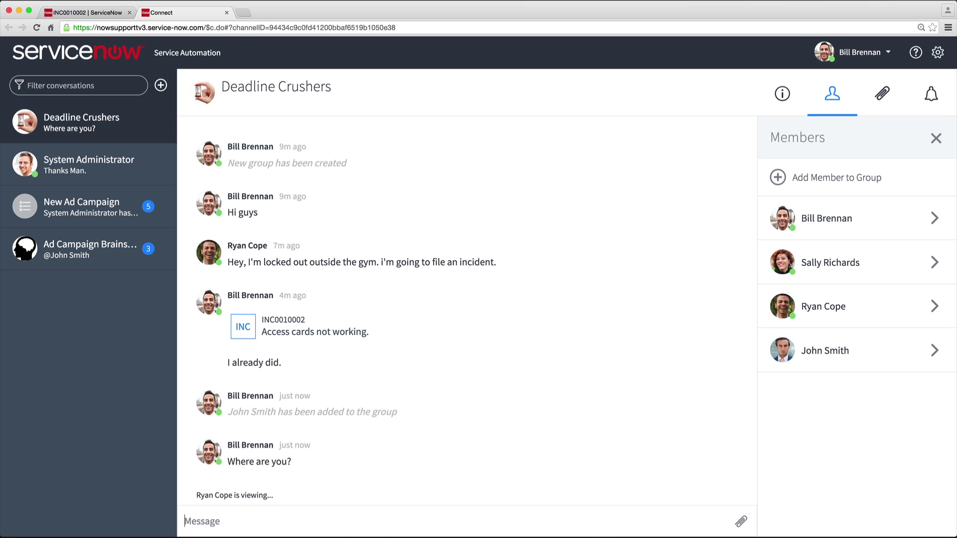
pyautogui.write('@j')
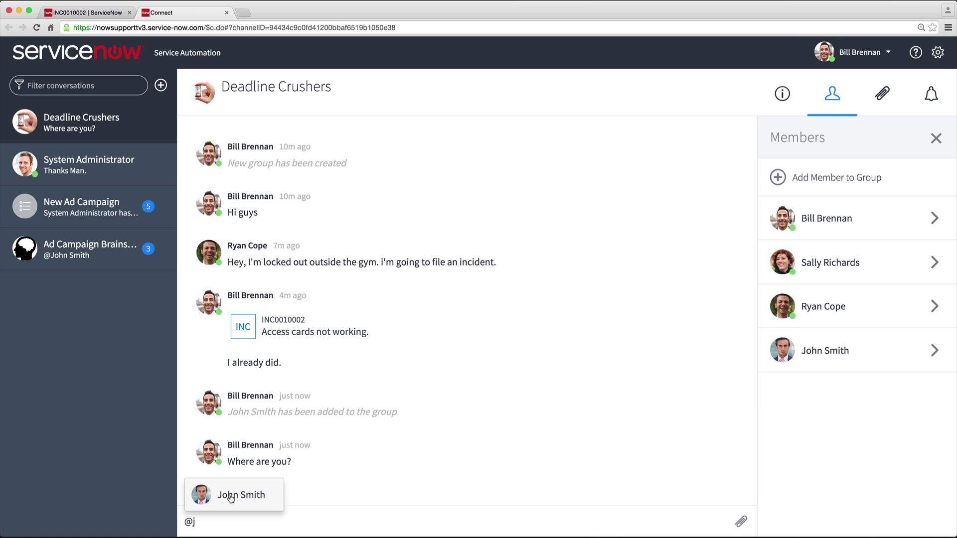
pyautogui.click(230, 498)
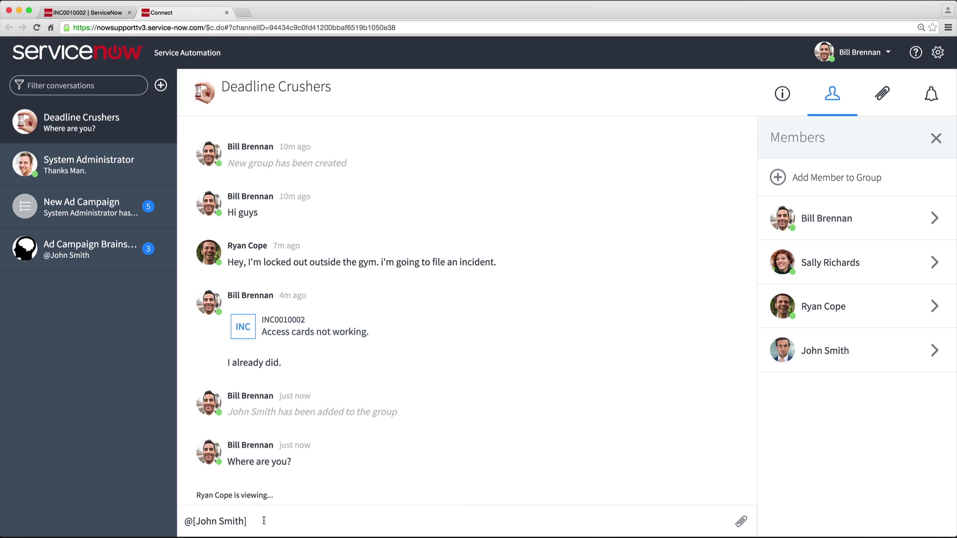
pyautogui.press('Return')
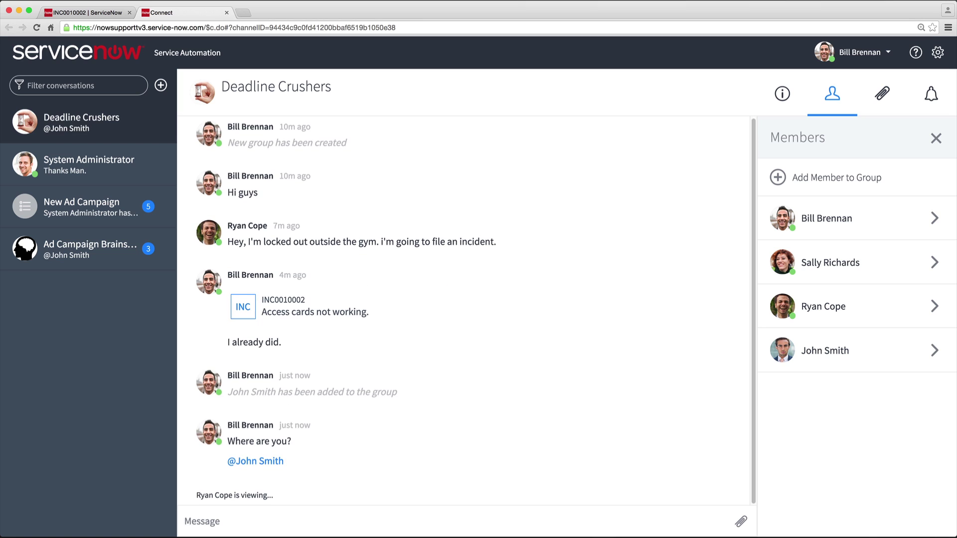
pyautogui.click(249, 461)
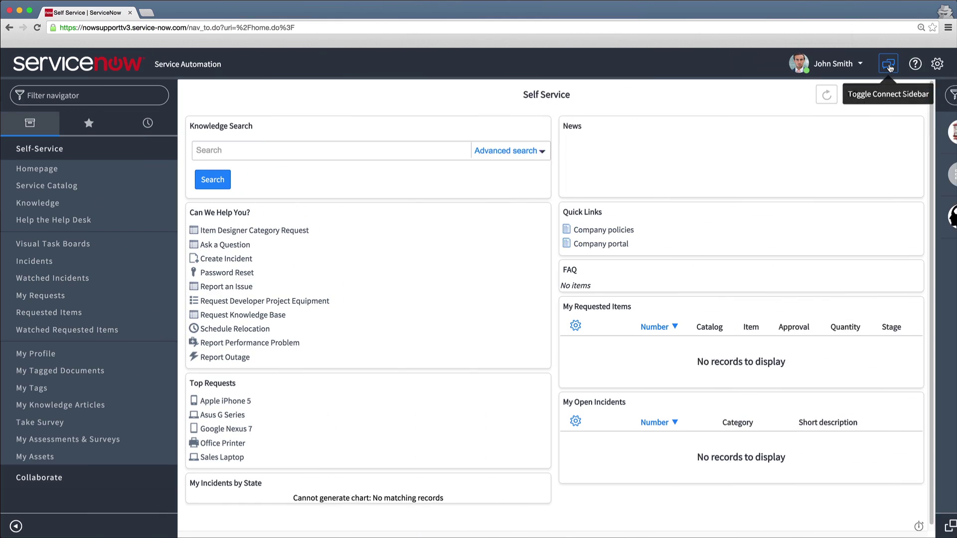
# As John Smith, open Deadline Crushers from the Connect sidebar
pyautogui.click(890, 67)
pyautogui.click(878, 148)
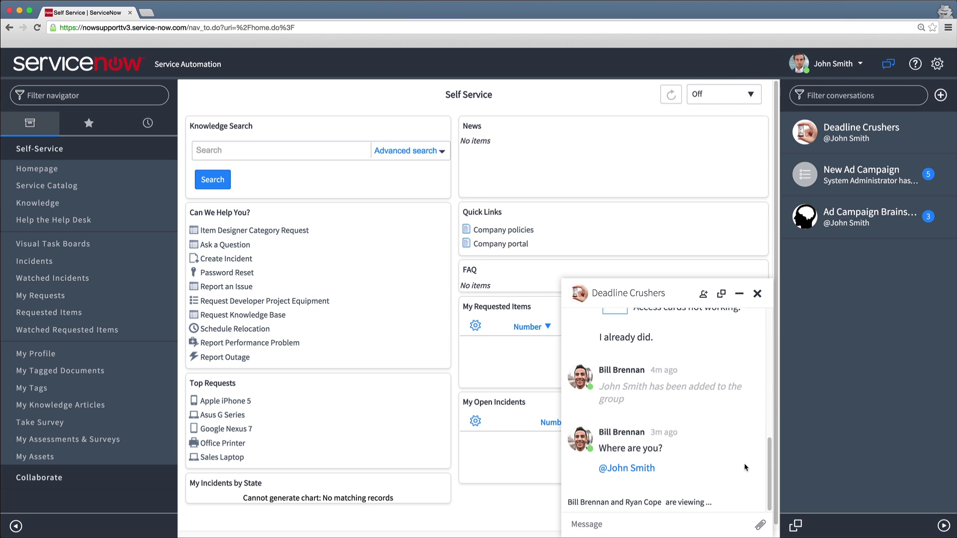
pyautogui.scroll(5, 744, 463)
pyautogui.scroll(-1, 749, 408)
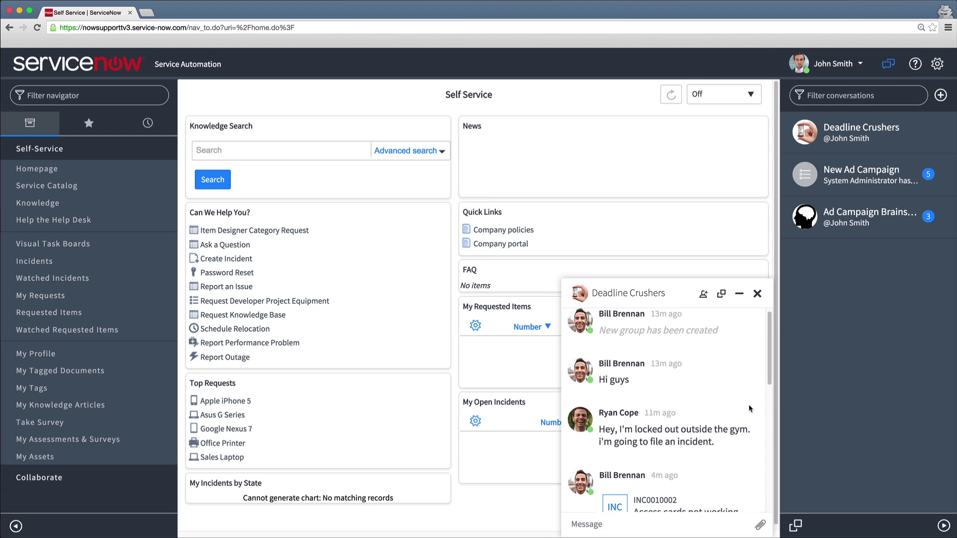
pyautogui.scroll(-3, 749, 408)
pyautogui.scroll(-2, 749, 408)
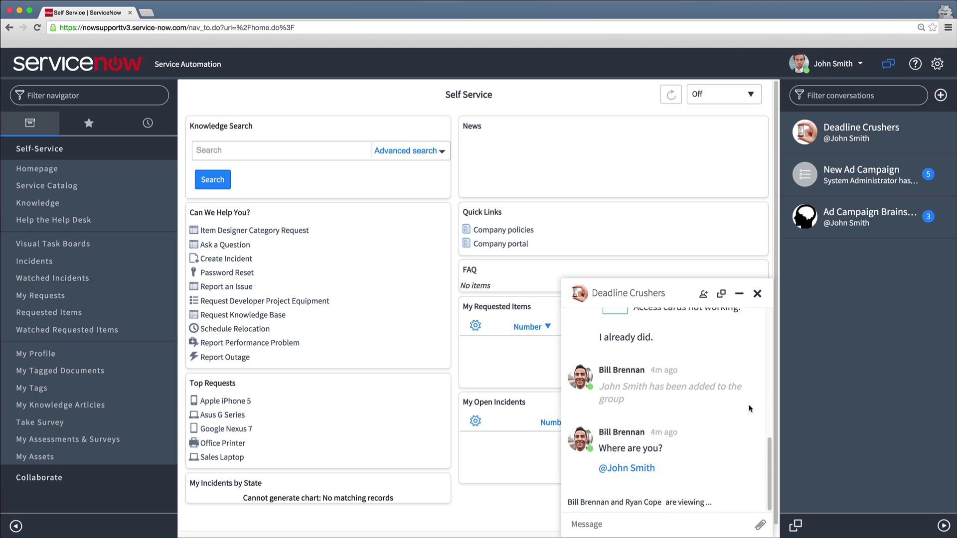
pyautogui.write("Let's go into the Visual Task ")
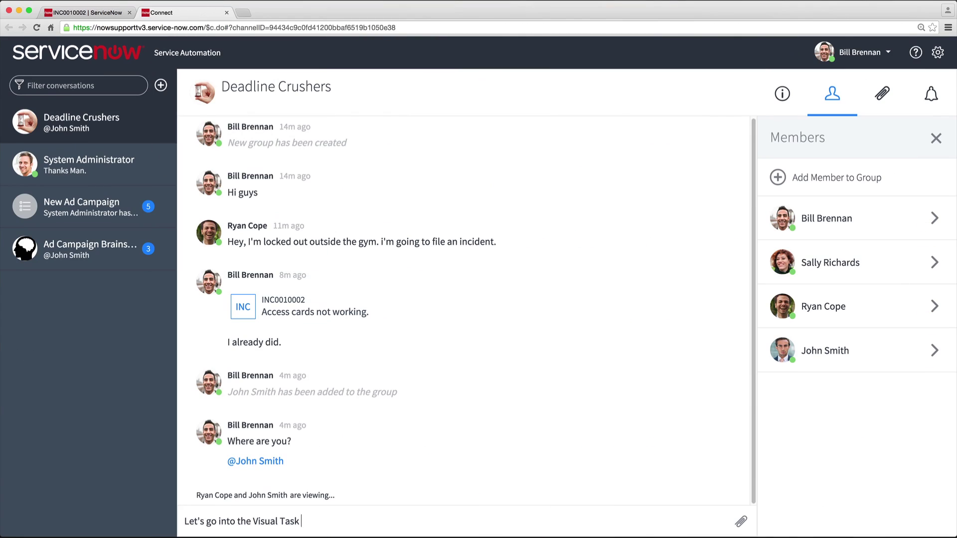
pyautogui.write('Board and work from there.')
# Send 'Let's go into the Visual Task Board and work from there.' and open New Ad Campaign
pyautogui.press('Return')
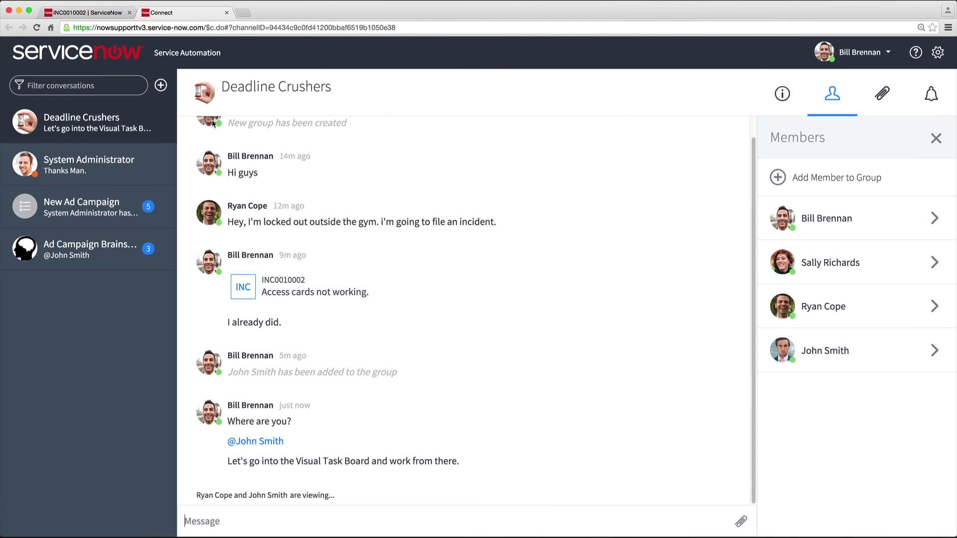
pyautogui.click(226, 13)
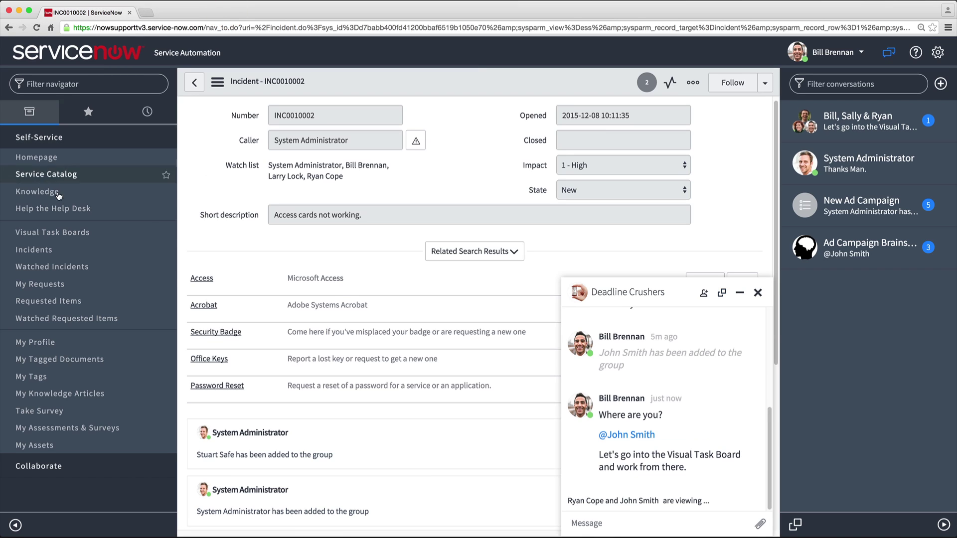
pyautogui.click(54, 232)
pyautogui.click(235, 207)
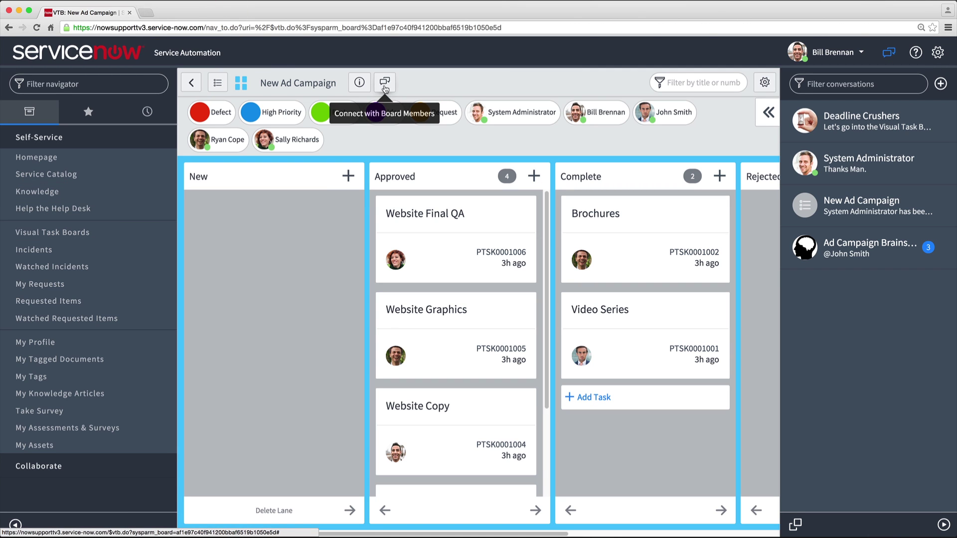
# Start the New Ad Campaign board chat, close Deadline Crushers, and reopen it by filtering 'Deadline'
pyautogui.click(384, 89)
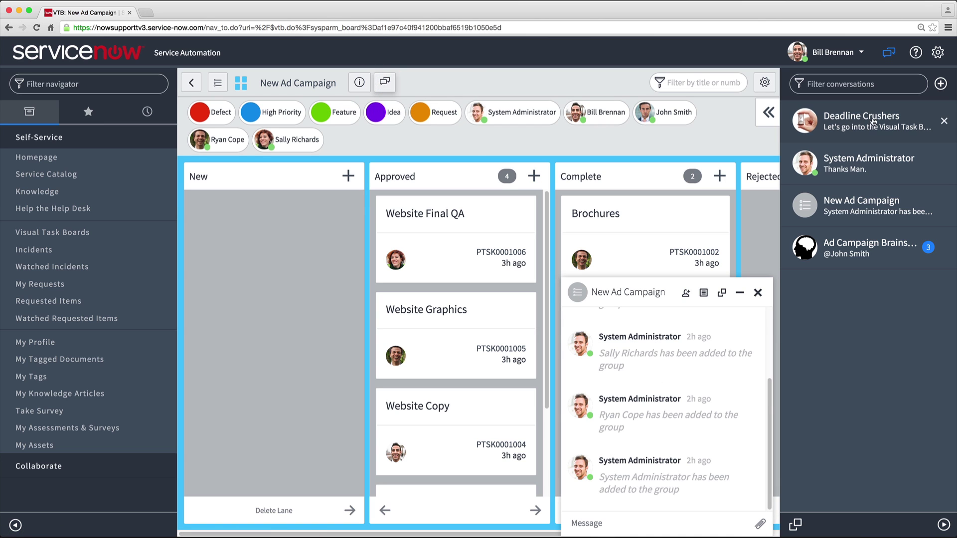
pyautogui.moveTo(860, 121)
pyautogui.click(944, 123)
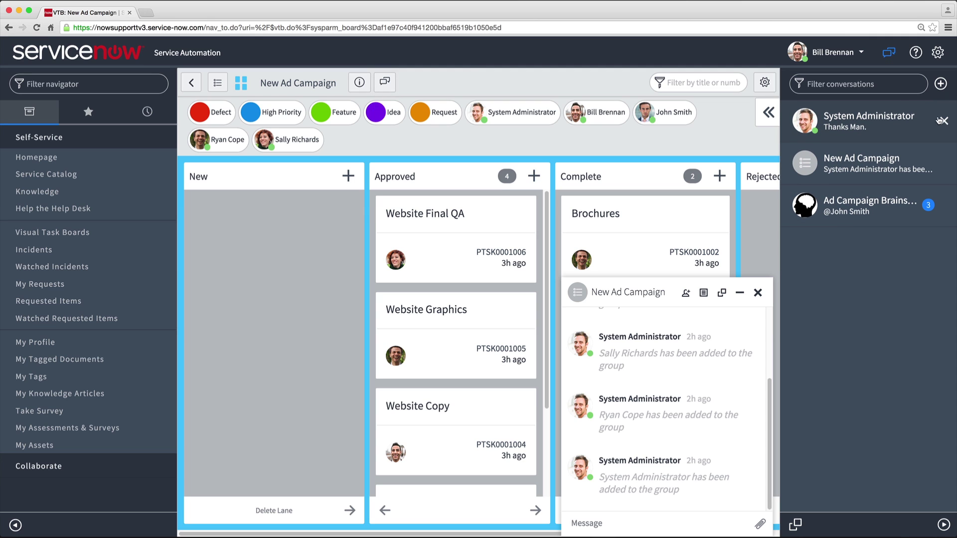
pyautogui.click(868, 87)
pyautogui.write('Deadline')
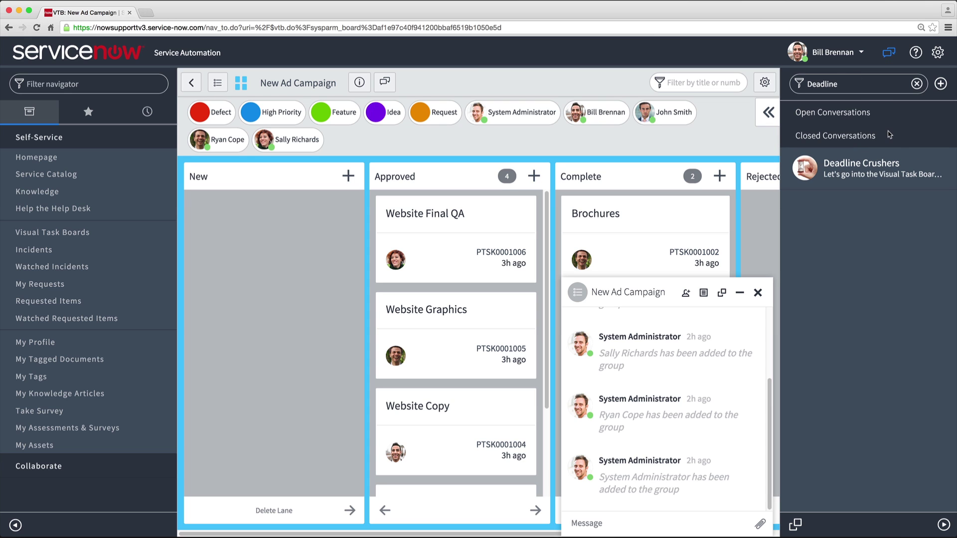
pyautogui.click(869, 165)
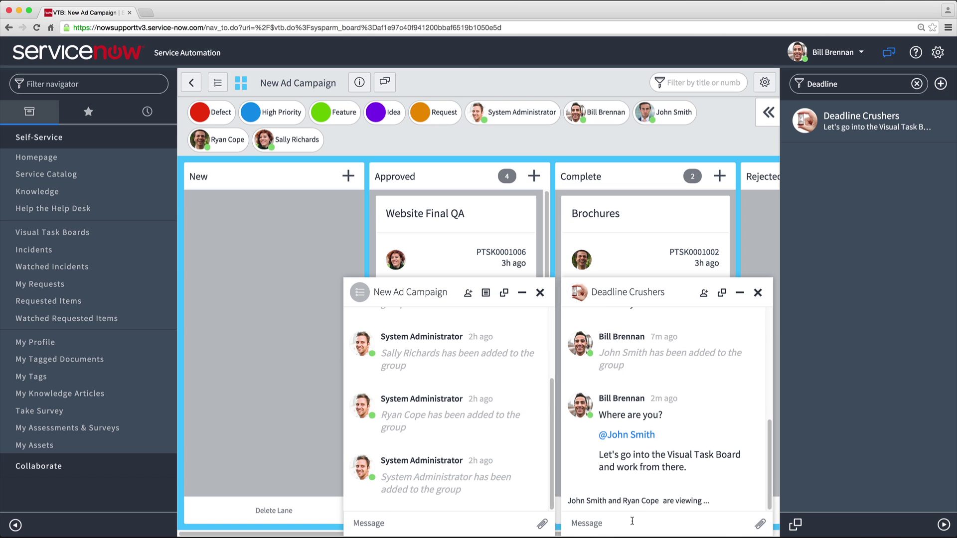
# Post 'Sally and John - we're in the Visual Task Board.' in Deadline Crushers, then close it
pyautogui.click(632, 521)
pyautogui.write("Sally and John - we're in the Visual Ta")
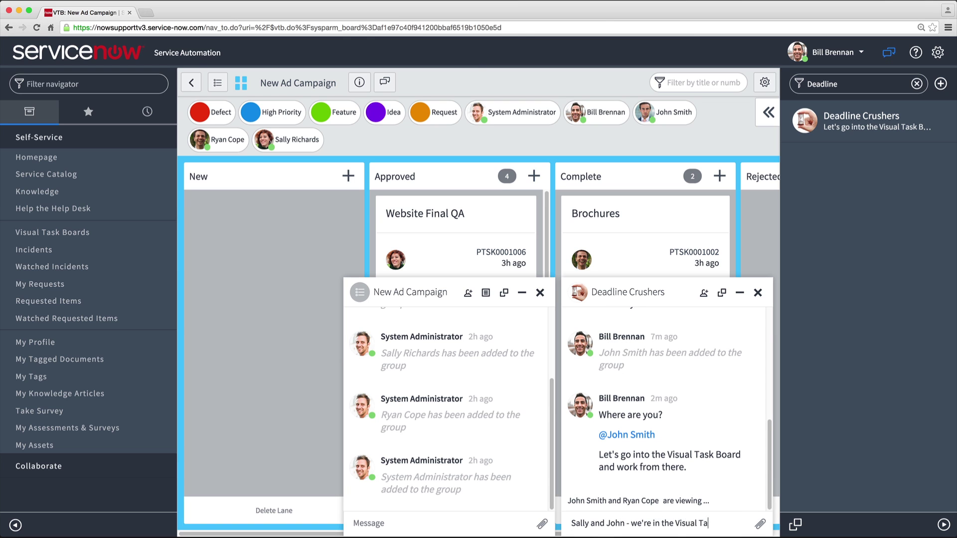
pyautogui.write('sk Board')
pyautogui.press('Return')
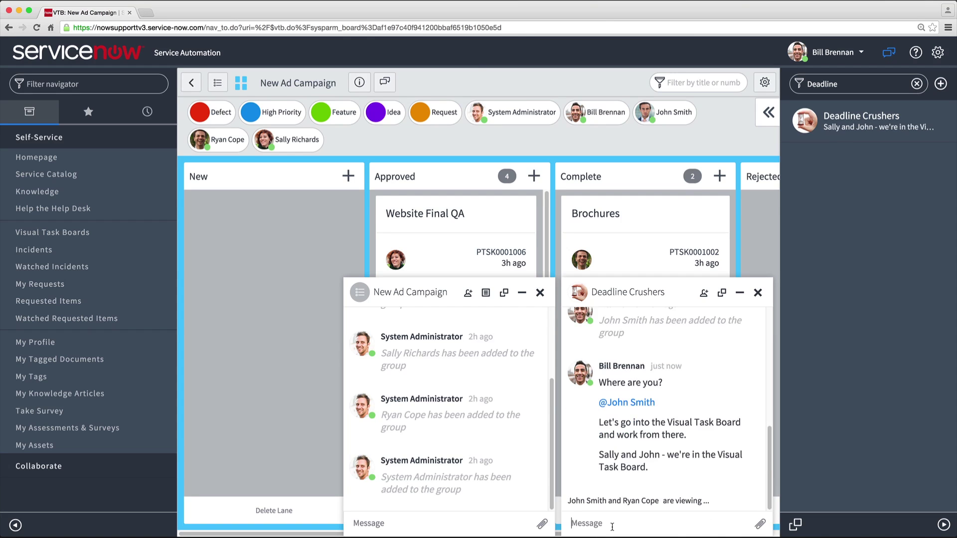
pyautogui.click(757, 293)
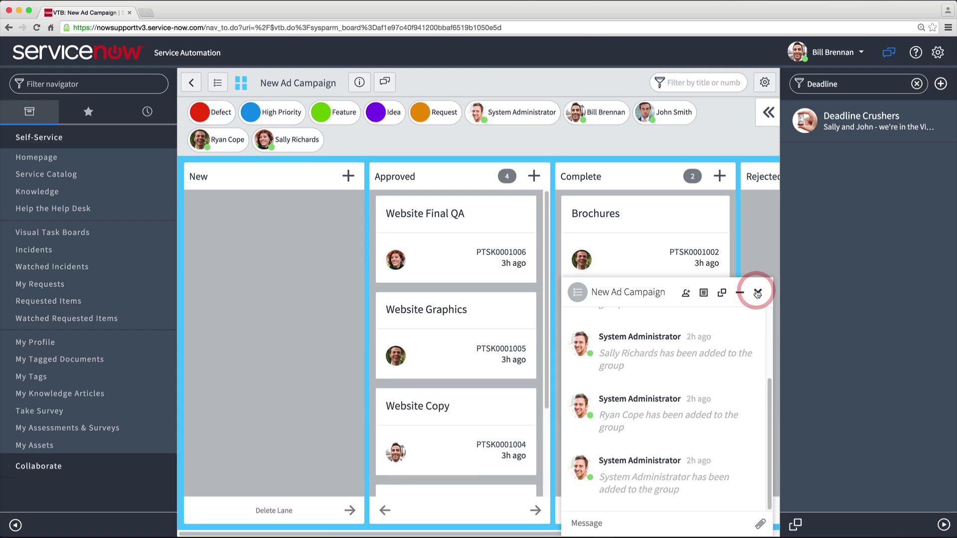
# Post 'Would like everyone's input on the Banner ad.' in the New Ad Campaign chat and show the Desktop files
pyautogui.click(656, 526)
pyautogui.write("Would like everyone's")
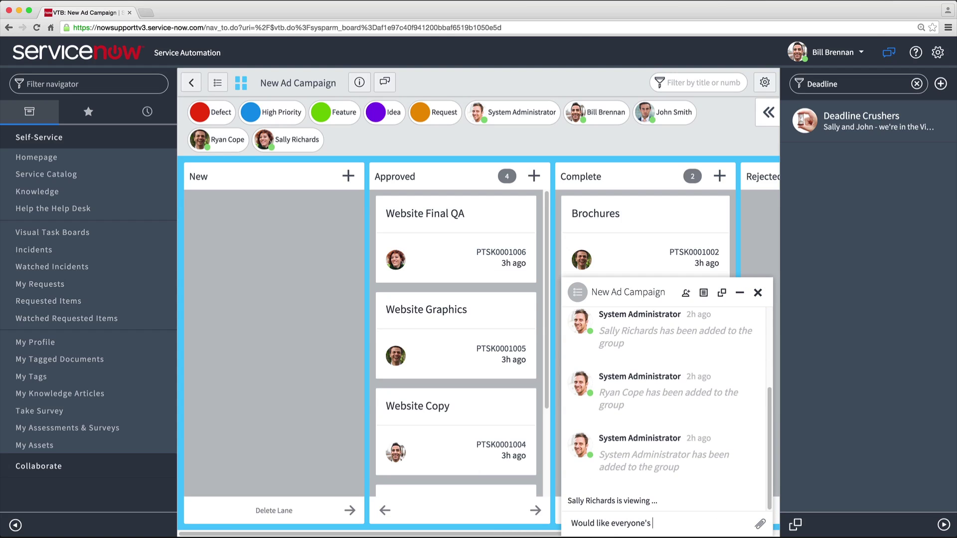
pyautogui.write(' input on the Banner ad.')
pyautogui.press('Return')
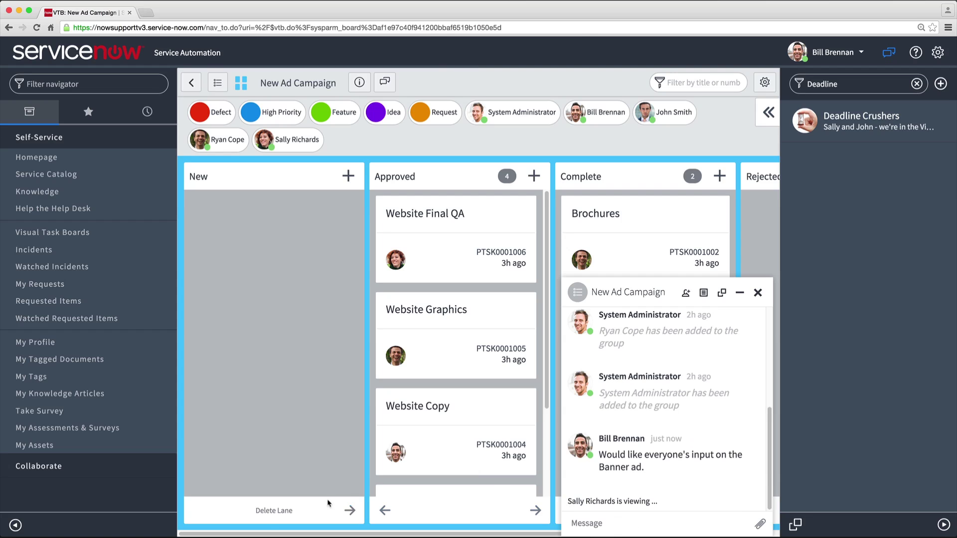
pyautogui.click(234, 536)
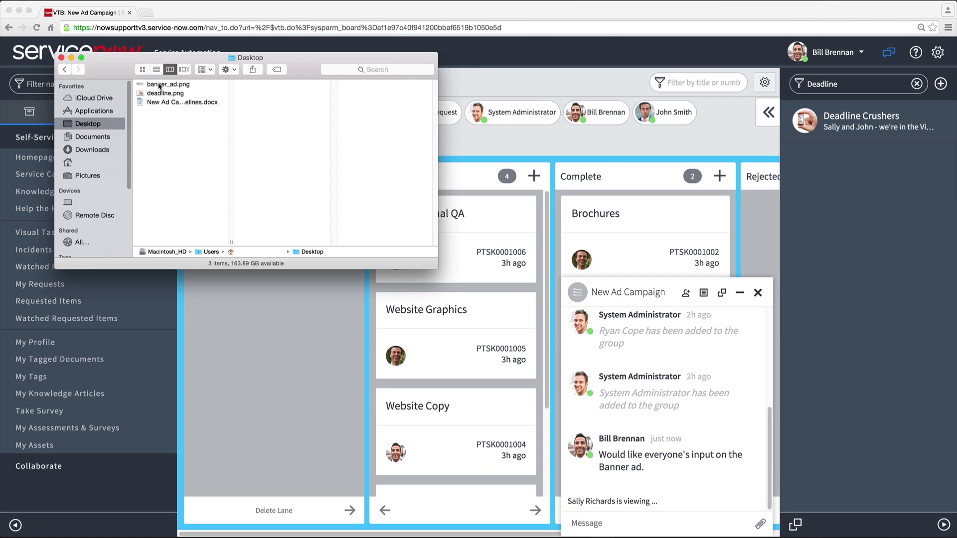
# Drag banner_ad.png from the Desktop into the New Ad Campaign chat
pyautogui.moveTo(161, 84)
pyautogui.mouseDown()
pyautogui.moveTo(645, 424)
pyautogui.moveTo(690, 469)
pyautogui.mouseUp()
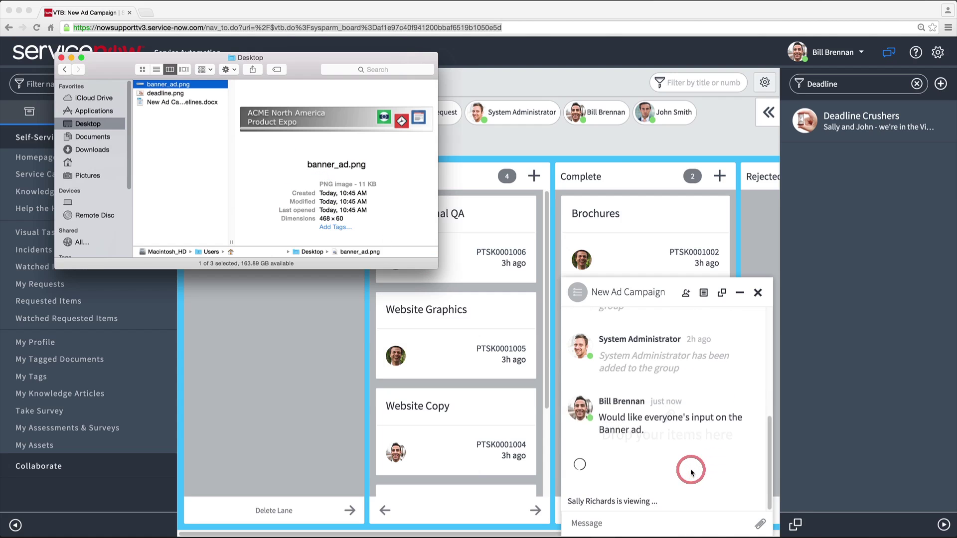
pyautogui.click(668, 516)
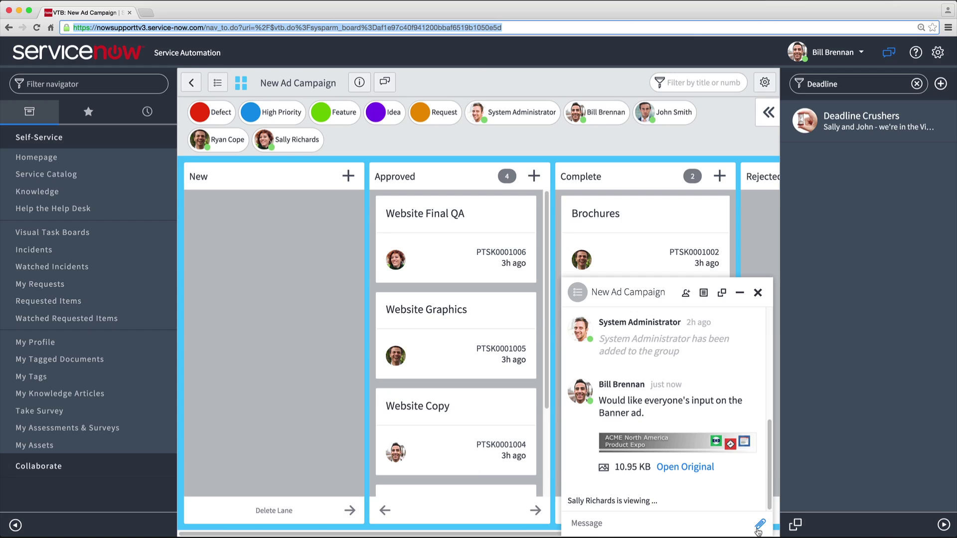
# Open the chat as a full page and share New Ad Campaign Guidelines.docx plus a pasted photo
pyautogui.click(722, 293)
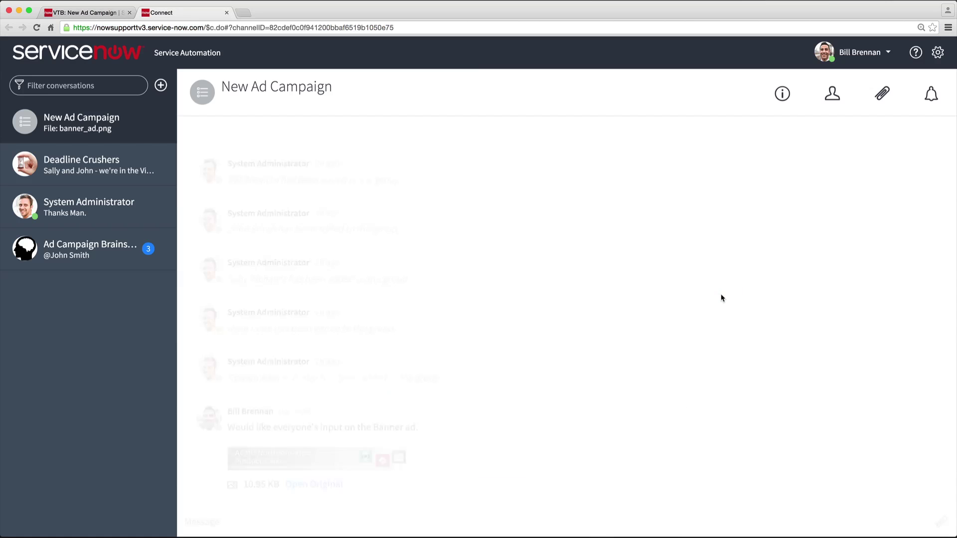
pyautogui.click(876, 102)
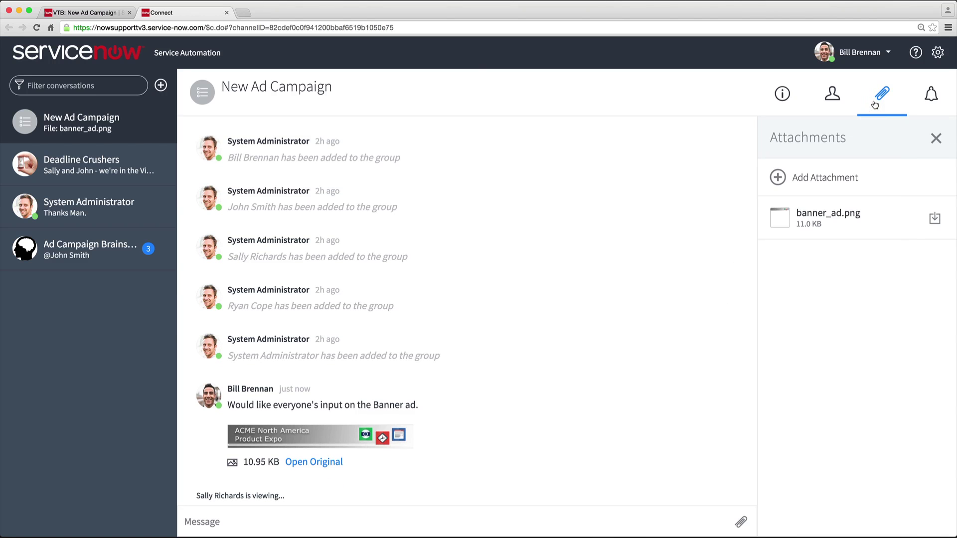
pyautogui.click(835, 180)
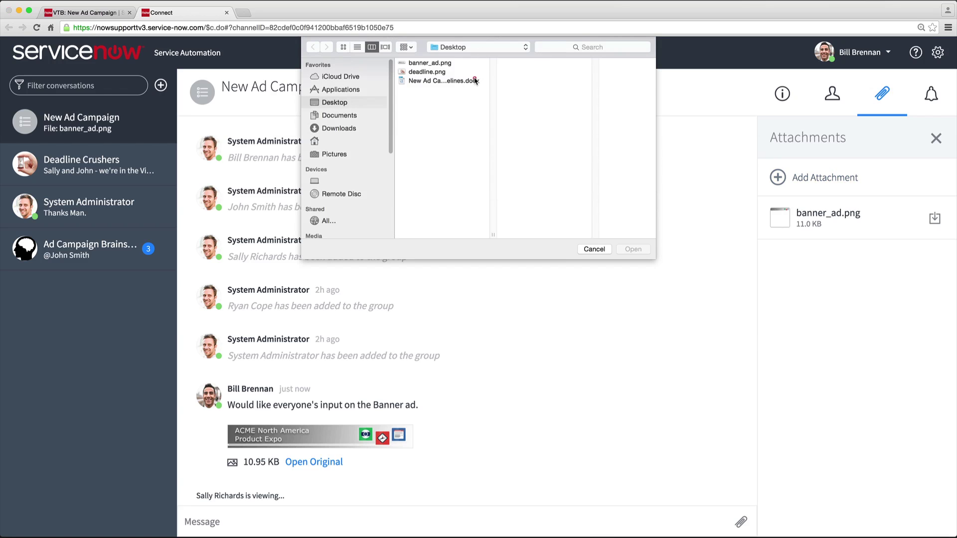
pyautogui.click(474, 82)
pyautogui.click(644, 250)
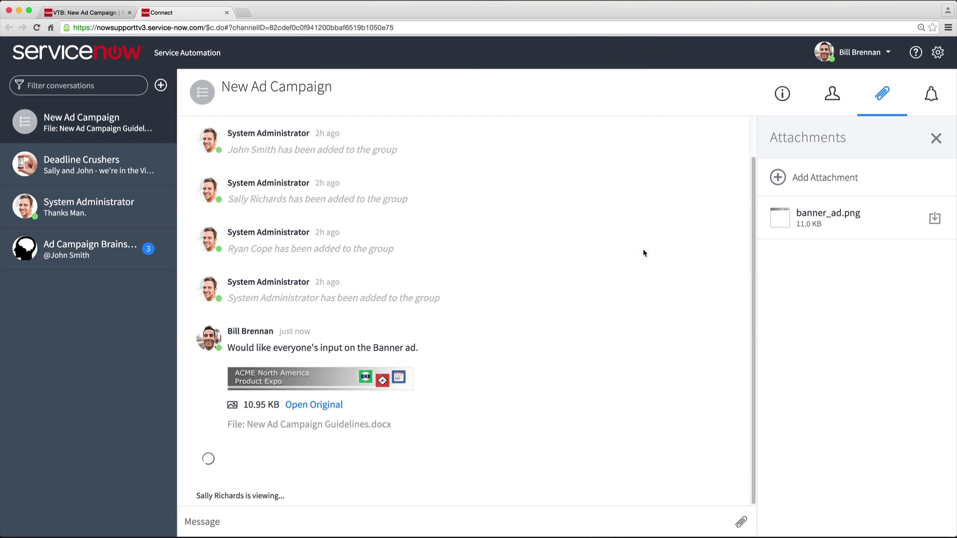
pyautogui.rightClick(244, 521)
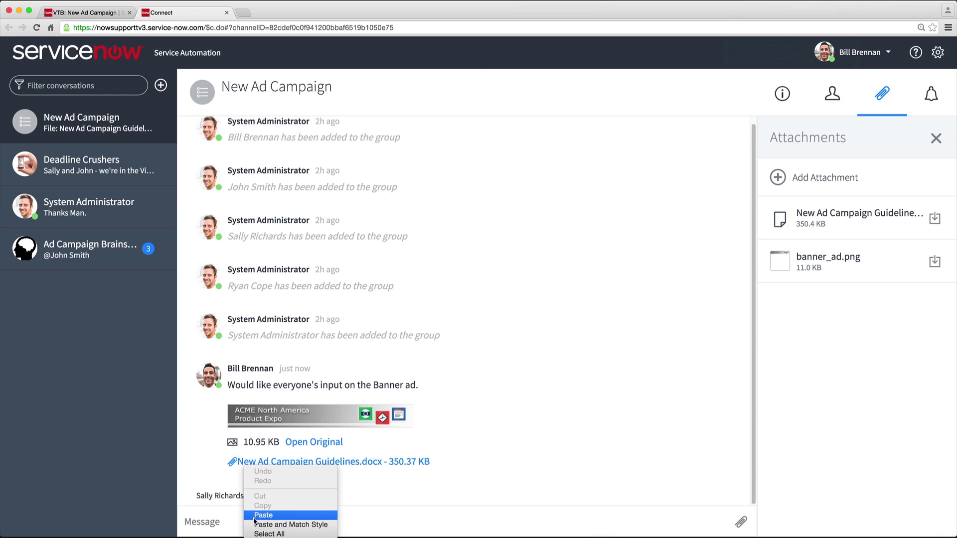
pyautogui.click(263, 516)
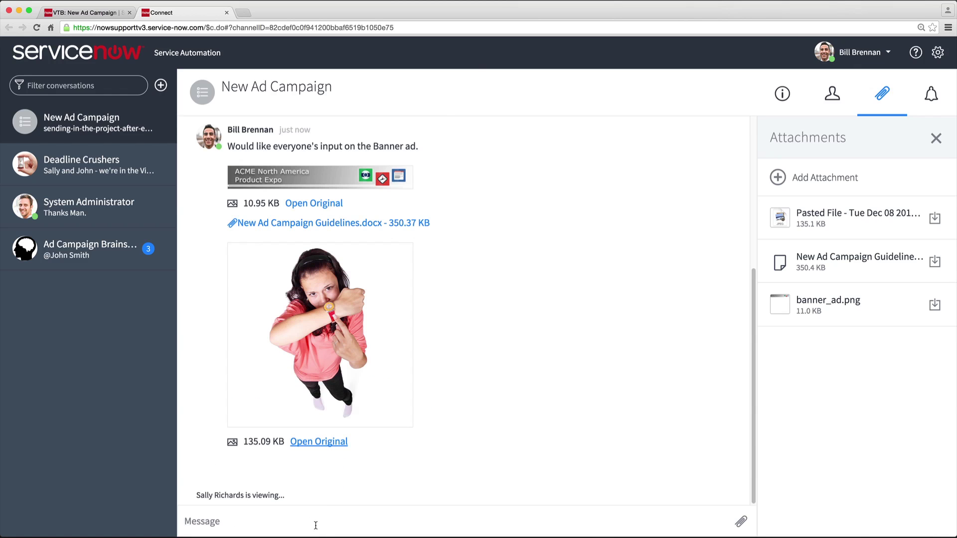
# Add Abel Tuter to the New Ad Campaign group and remove then re-add John Smith
pyautogui.click(936, 138)
pyautogui.click(791, 92)
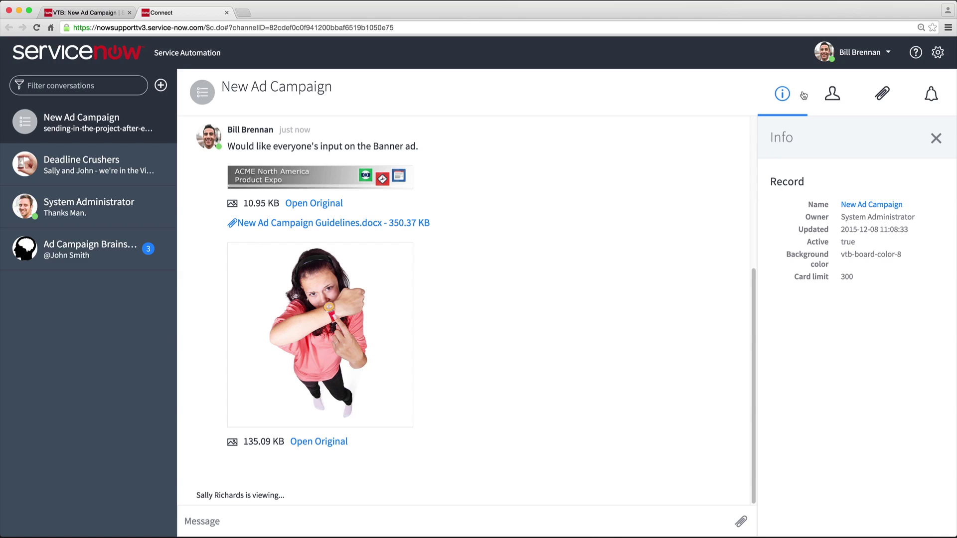
pyautogui.click(835, 100)
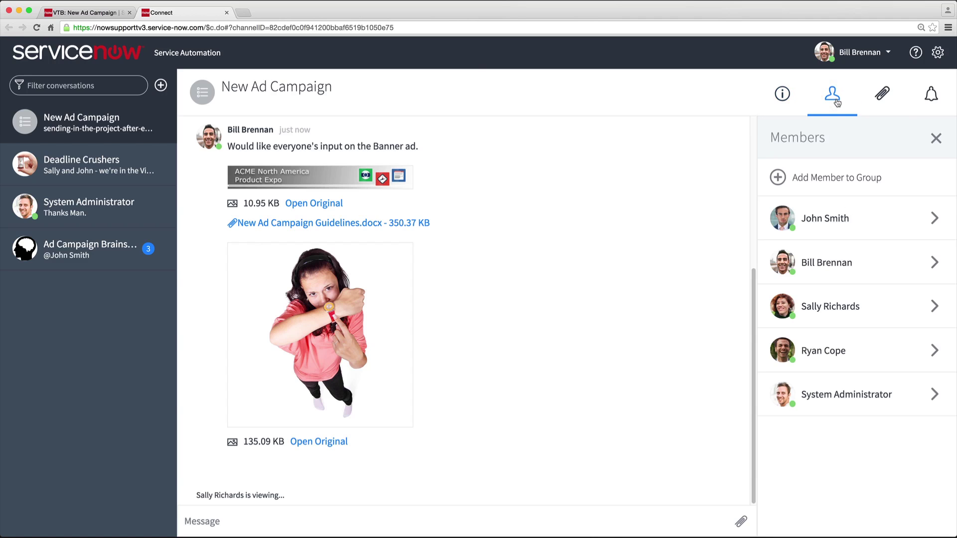
pyautogui.click(840, 170)
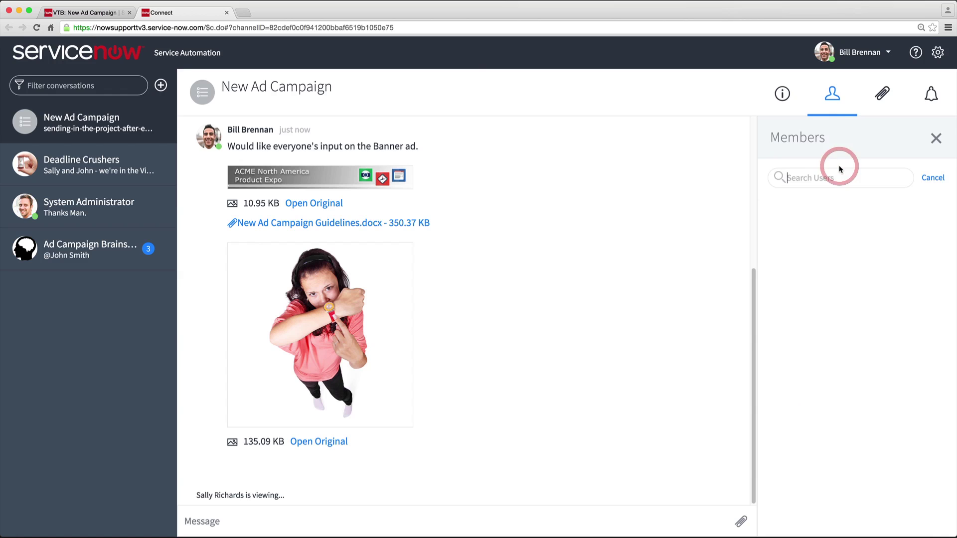
pyautogui.write('Ab')
pyautogui.press('Return')
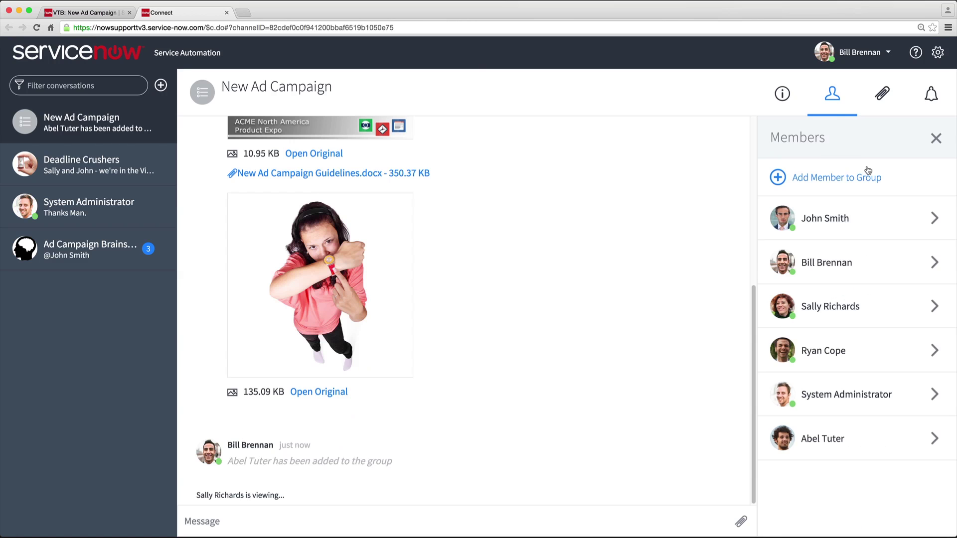
pyautogui.moveTo(852, 218)
pyautogui.click(915, 219)
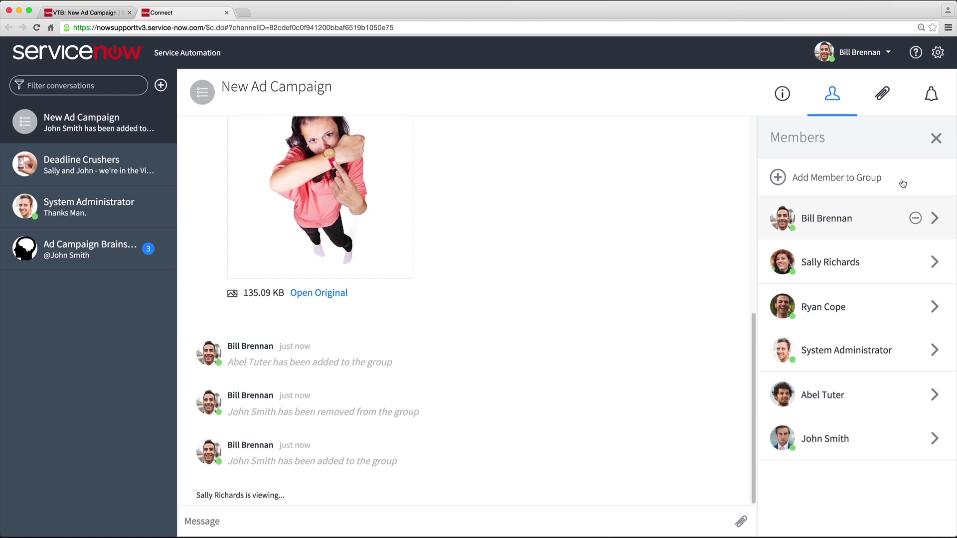
pyautogui.click(882, 105)
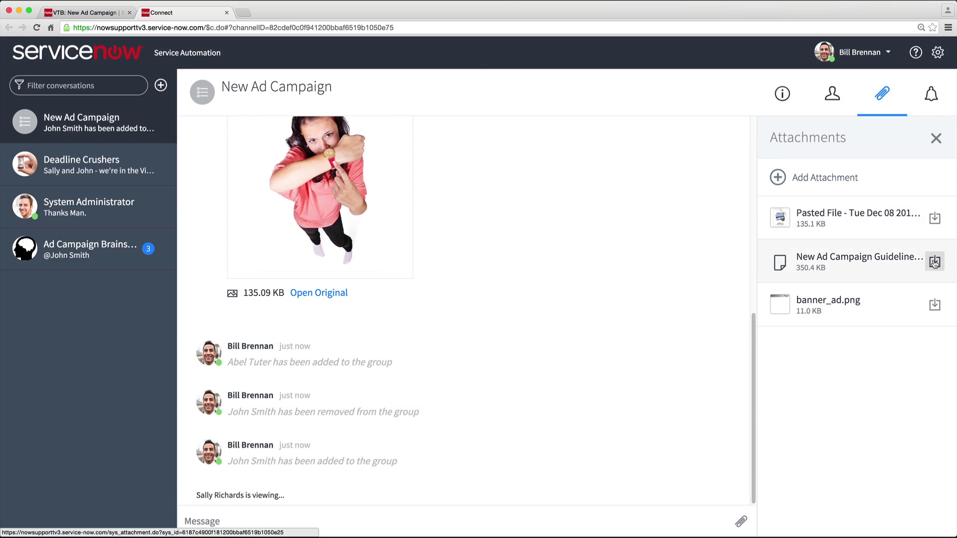
# Download and preview banner_ad.png, close the preview, and show the conversation's notification preferences
pyautogui.click(936, 304)
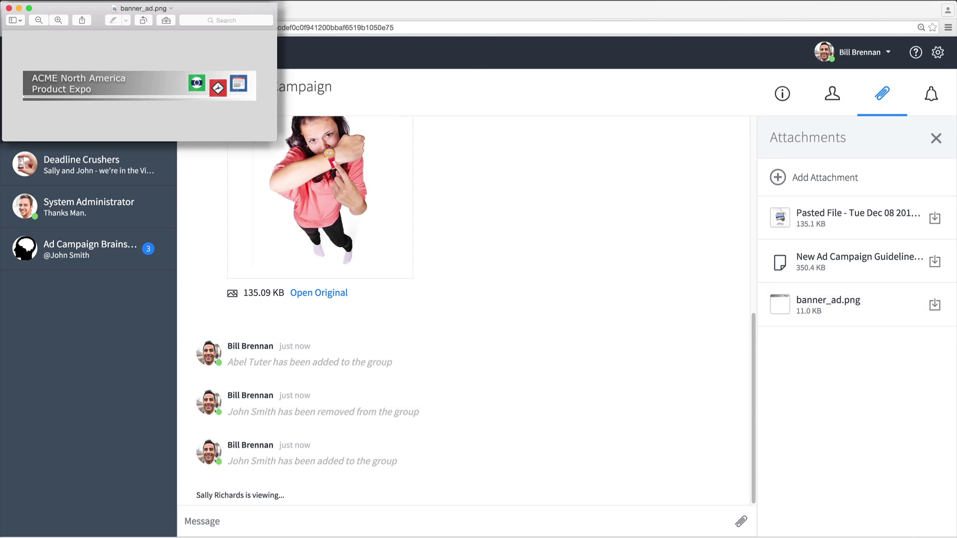
pyautogui.click(9, 8)
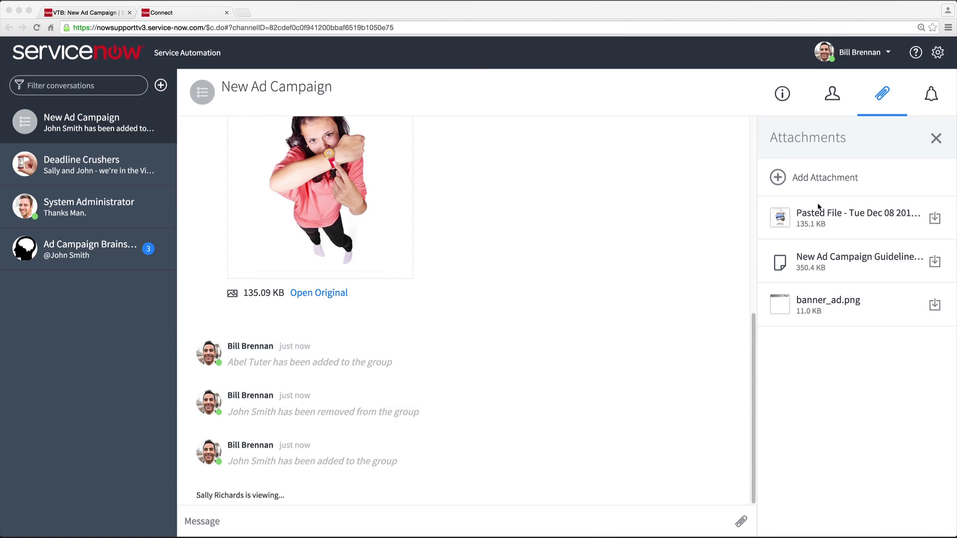
pyautogui.click(932, 95)
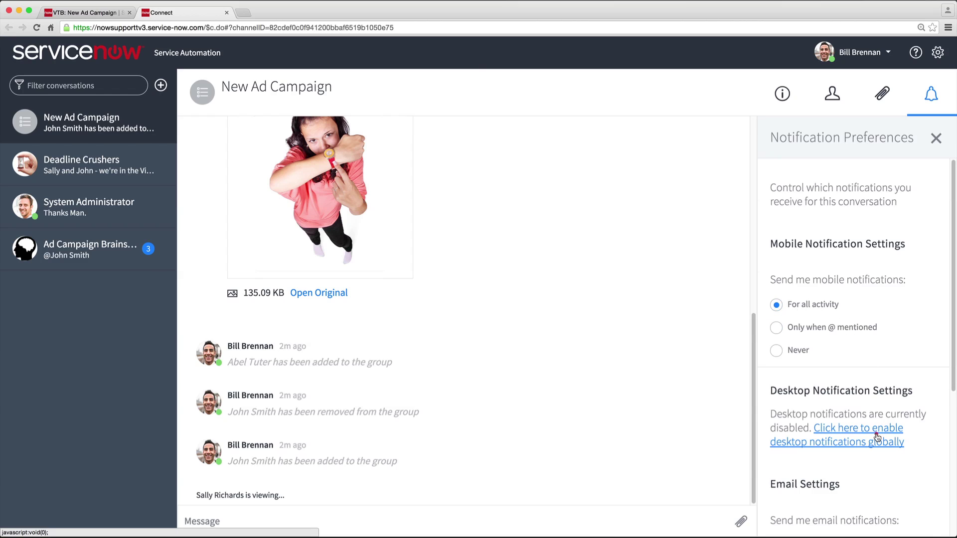
# Enable desktop notifications and switch system message notifications off and back on
pyautogui.click(847, 432)
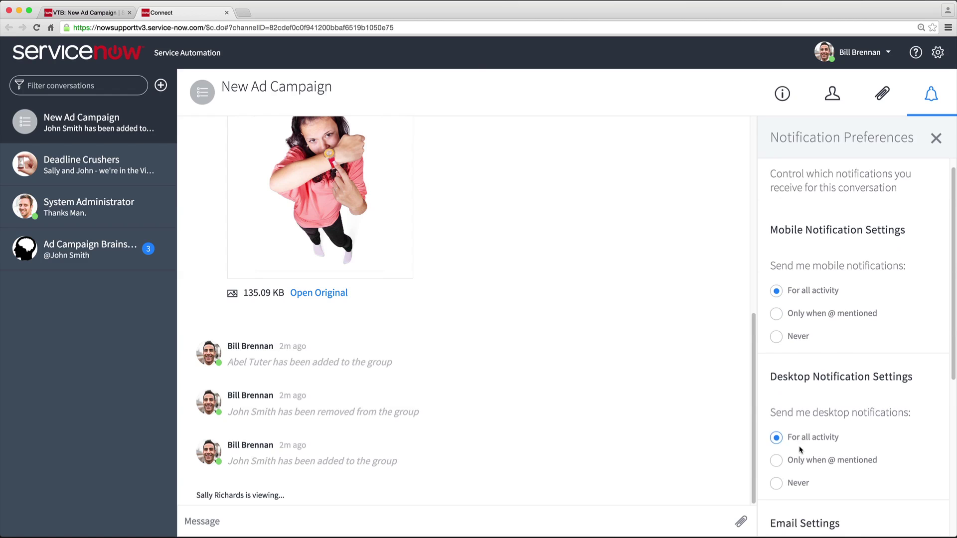
pyautogui.scroll(-3, 798, 448)
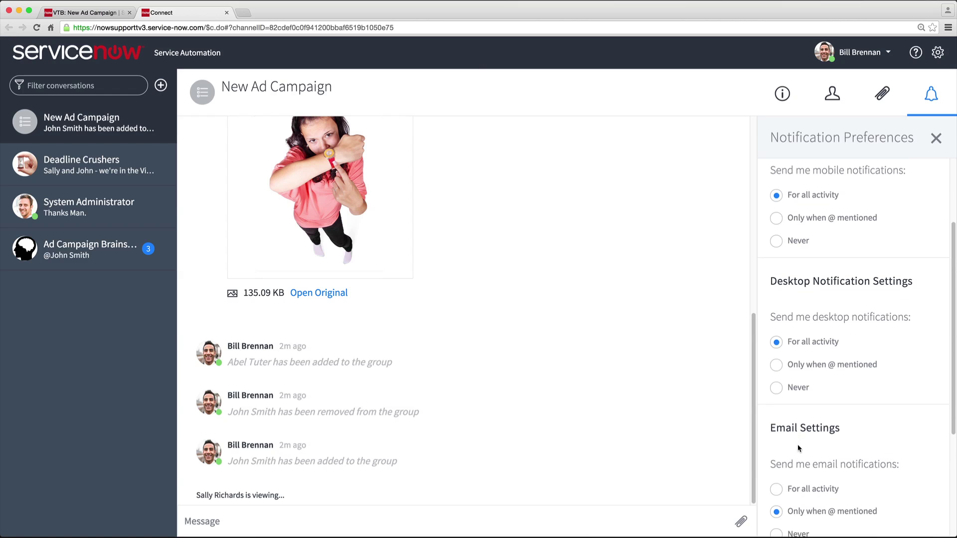
pyautogui.scroll(-2, 798, 444)
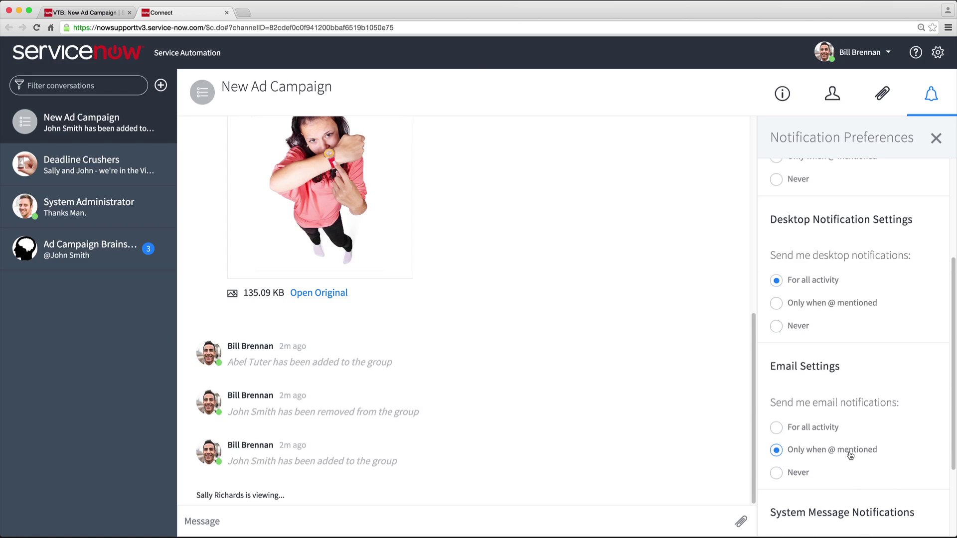
pyautogui.scroll(-1, 850, 452)
pyautogui.scroll(-2, 851, 451)
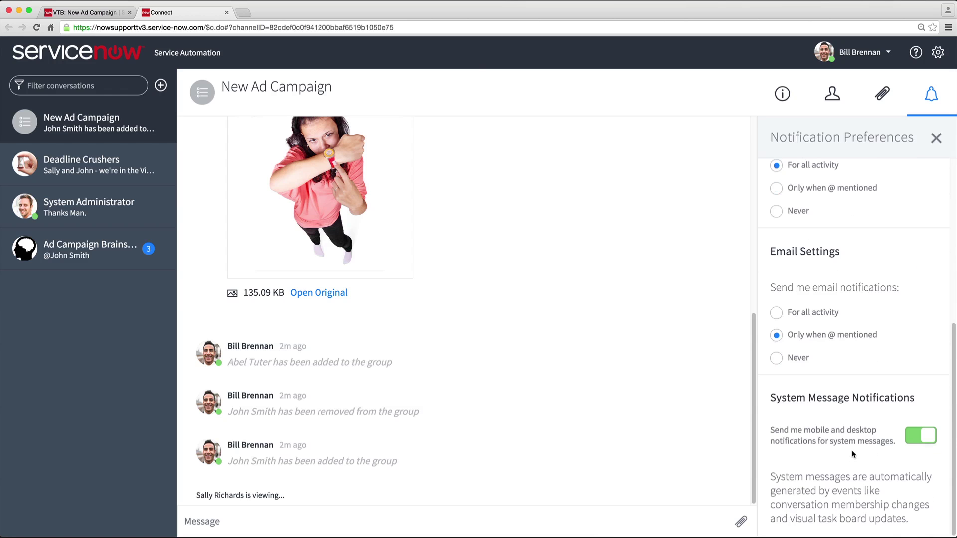
pyautogui.click(923, 441)
pyautogui.click(922, 441)
# Review the Notifications page in the global system settings, then close the settings
pyautogui.click(937, 53)
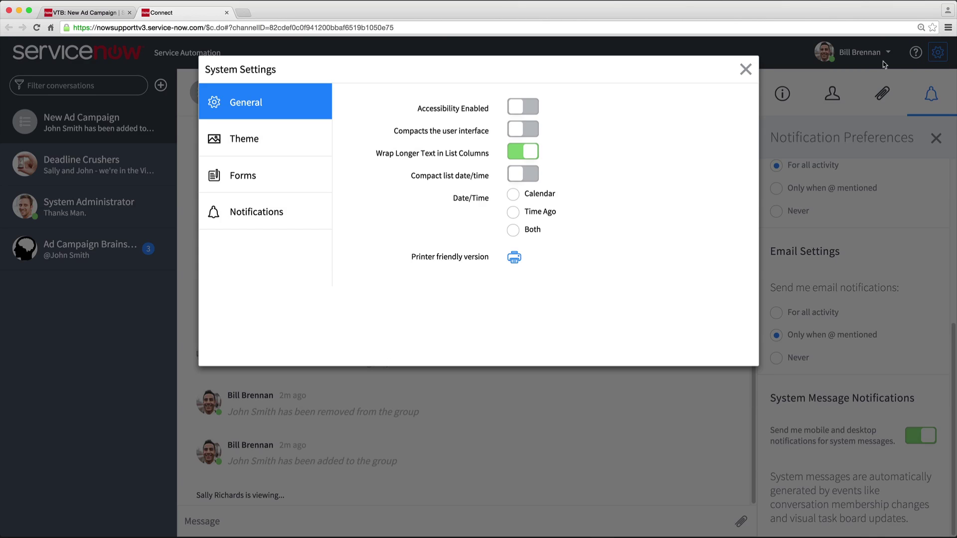
pyautogui.click(290, 211)
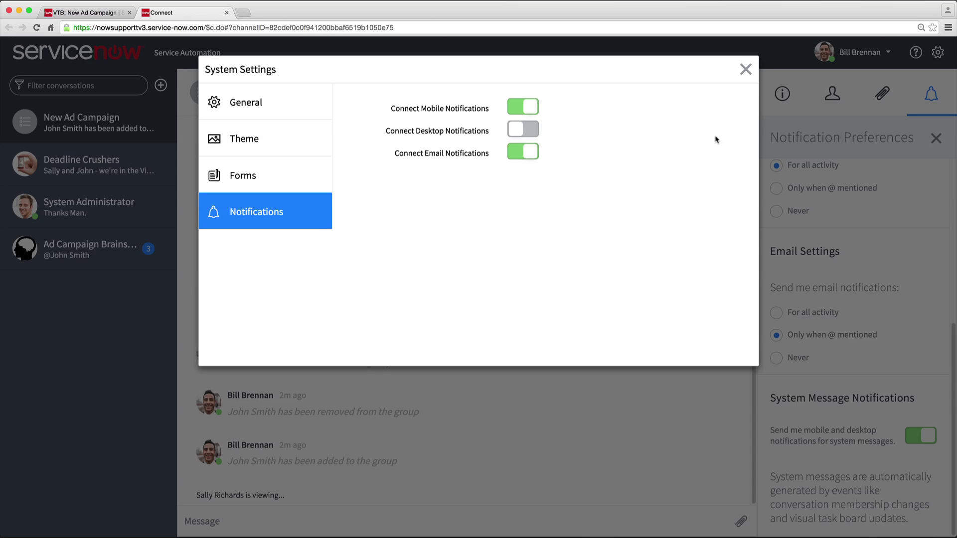
pyautogui.click(745, 69)
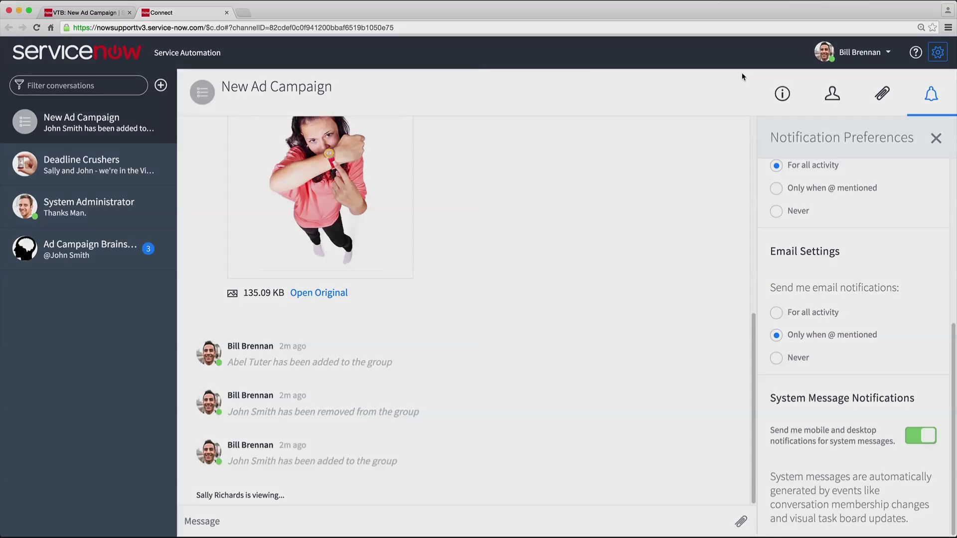